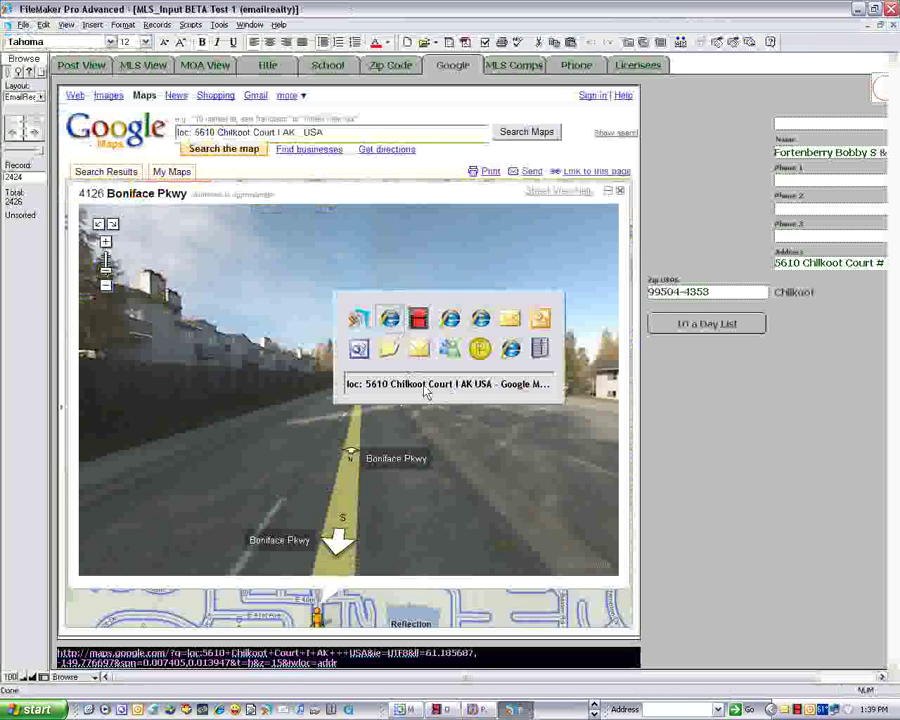
- Switch to the Internet Explorer window showing the Alaska foreclosure search results
key("alt+Tab")
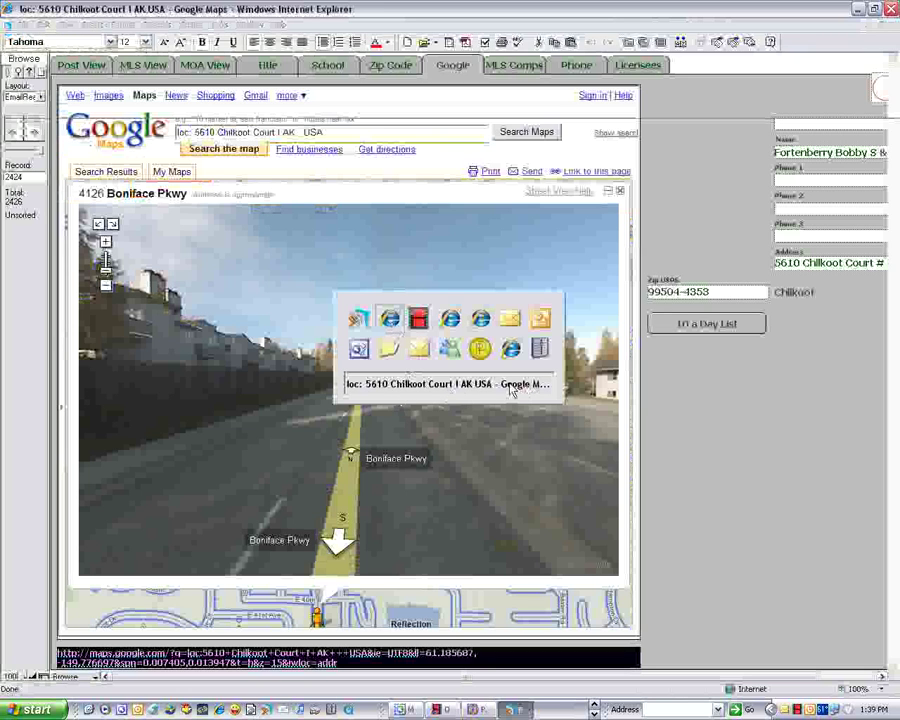
key("alt+Tab")
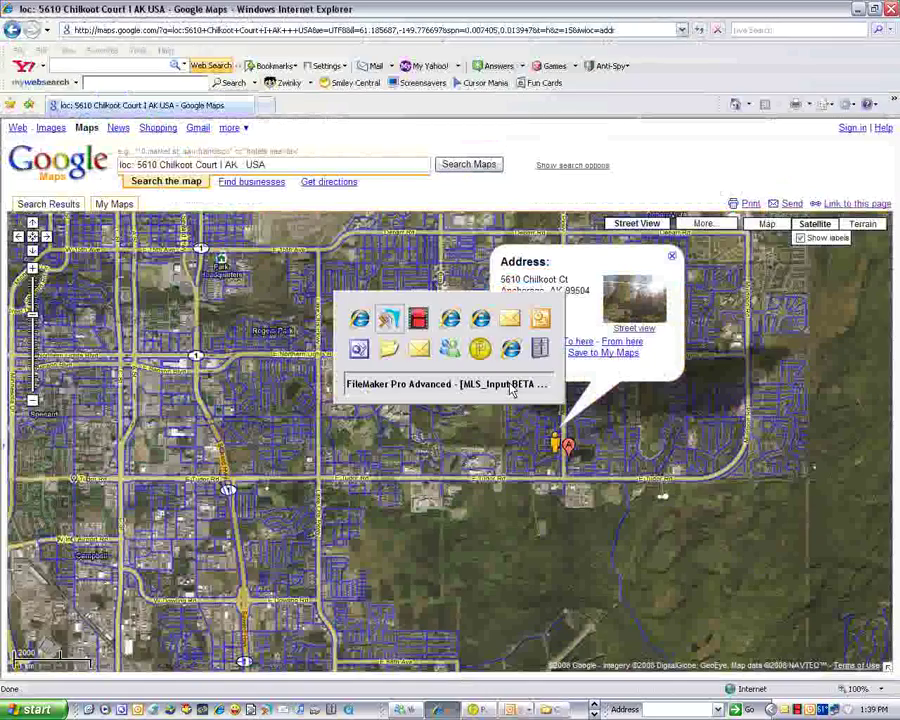
key("alt+Tab")
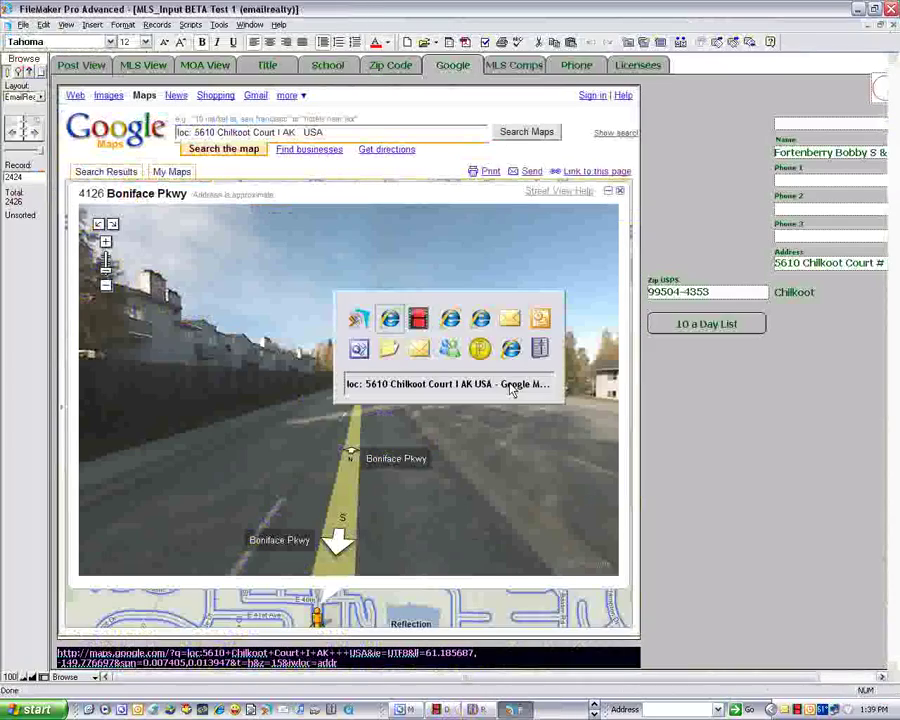
key("alt+Tab")
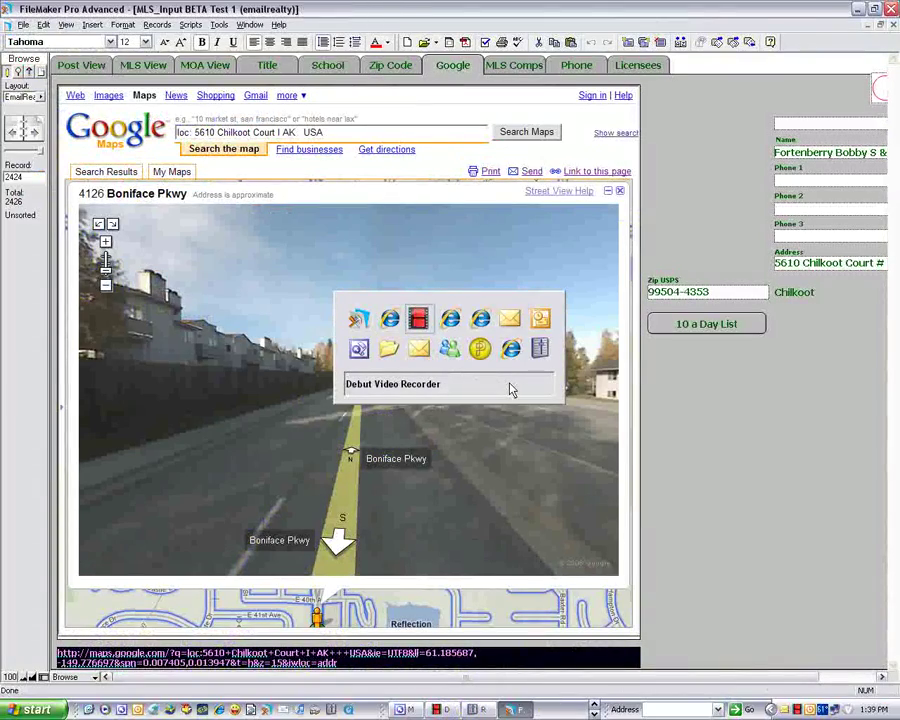
key("alt+Tab")
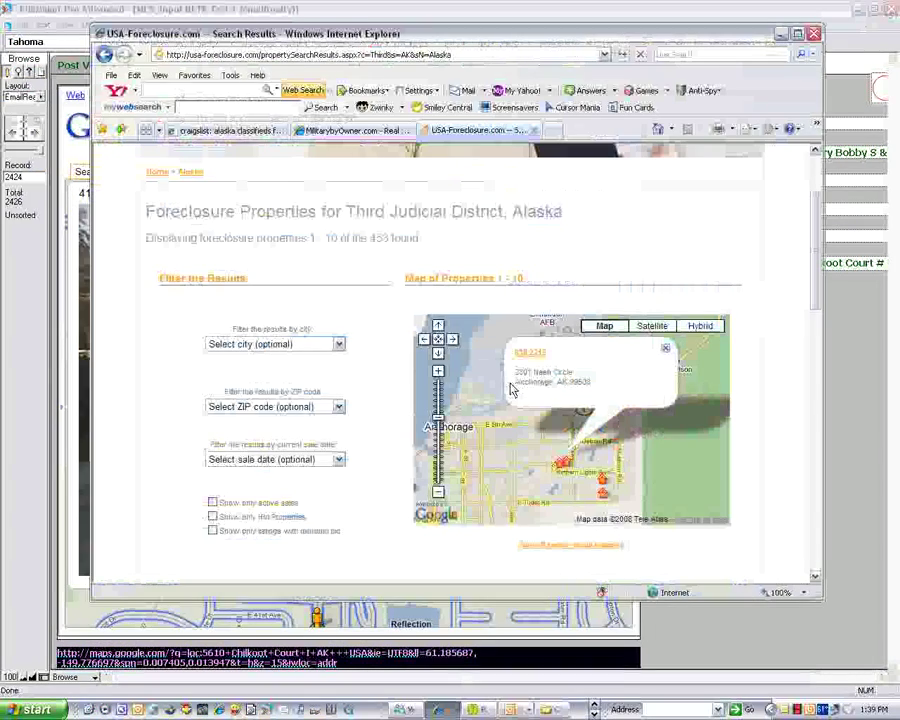
- Copy the search results page address and return to the FileMaker database
left_click(388, 55)
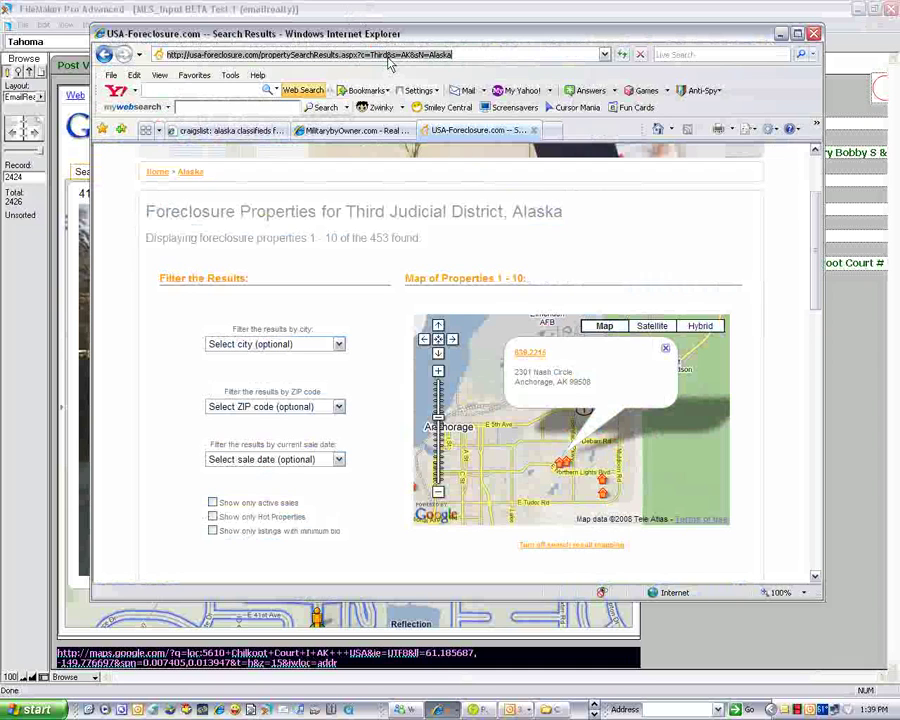
right_click(389, 58)
left_click(426, 94)
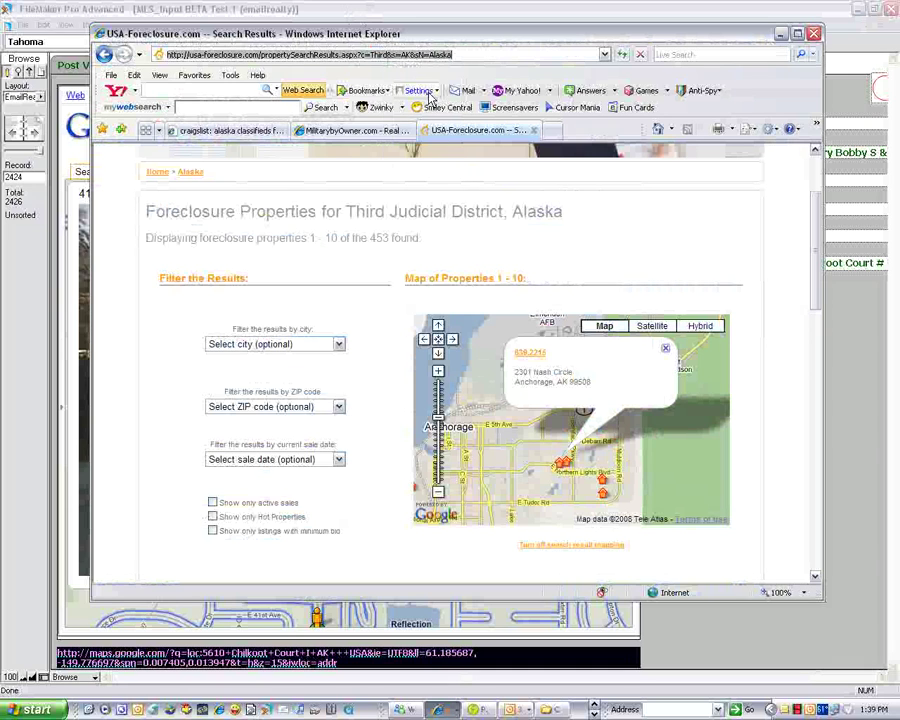
left_click(28, 280)
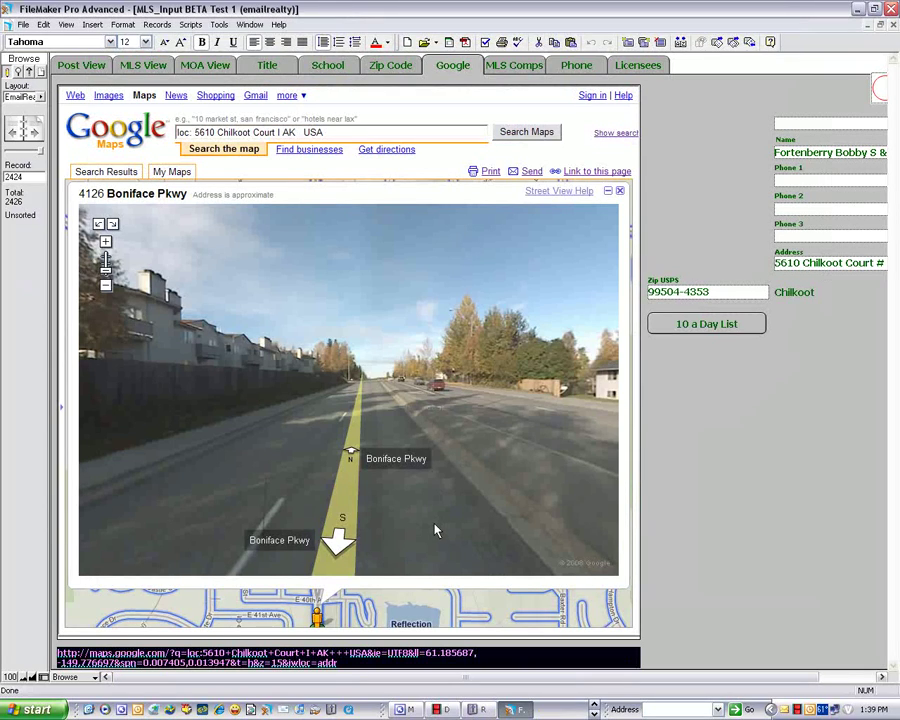
- In Post View, add a new record and paste the usa-foreclosure.com Alaska results address into its URL field
left_click(88, 65)
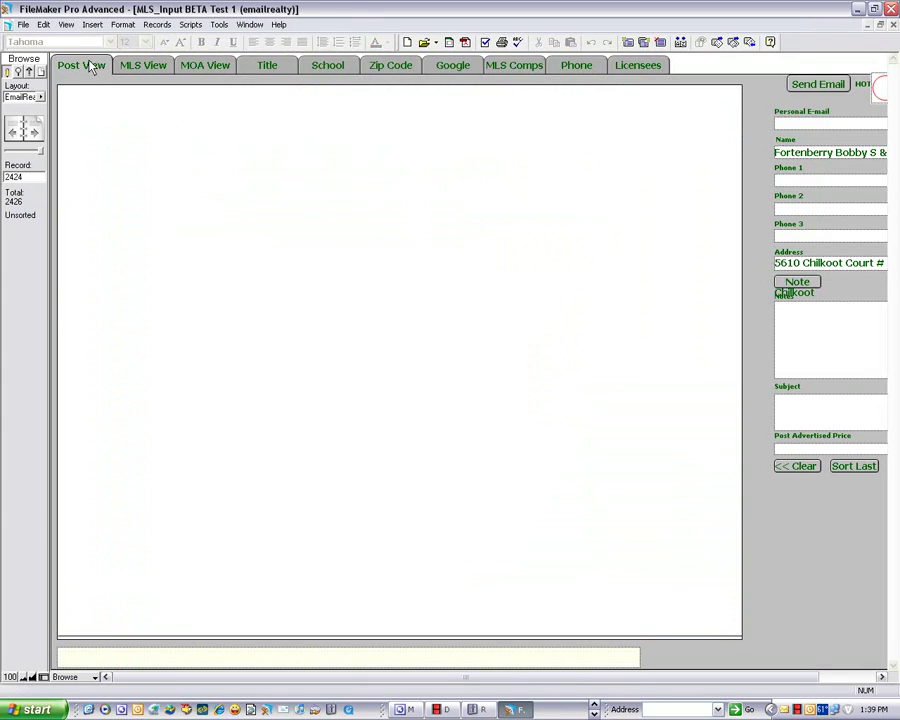
left_click(90, 65)
left_click(199, 663)
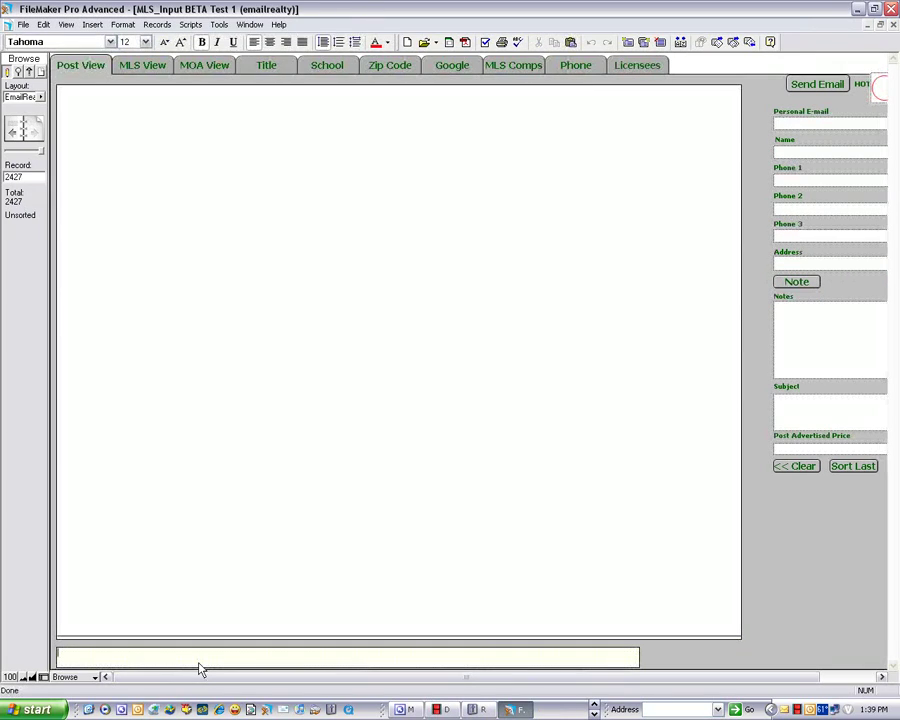
key("ctrl+v")
left_click(800, 600)
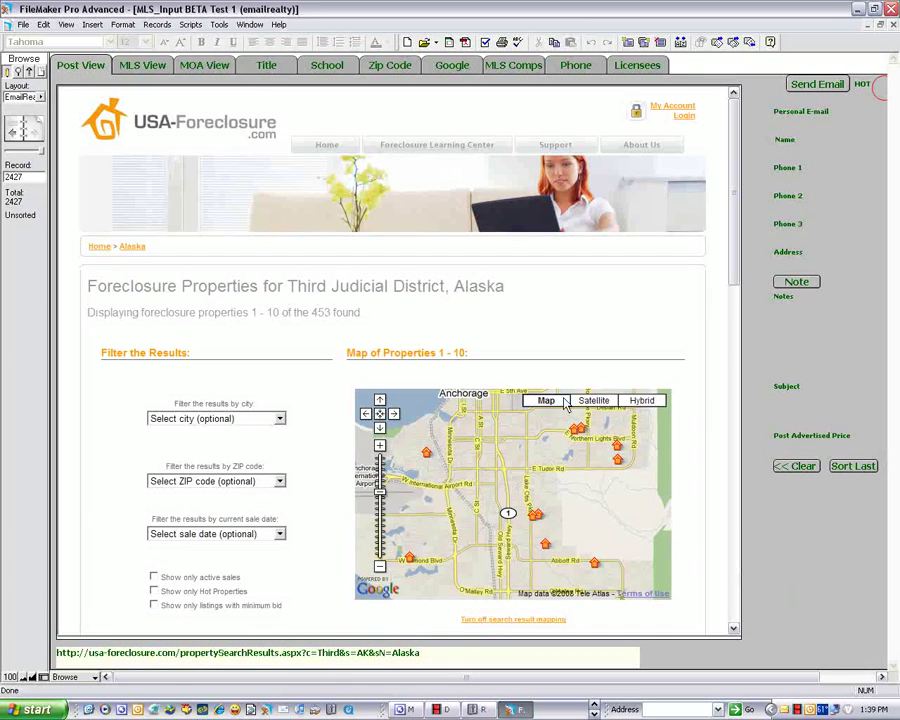
left_click(426, 457)
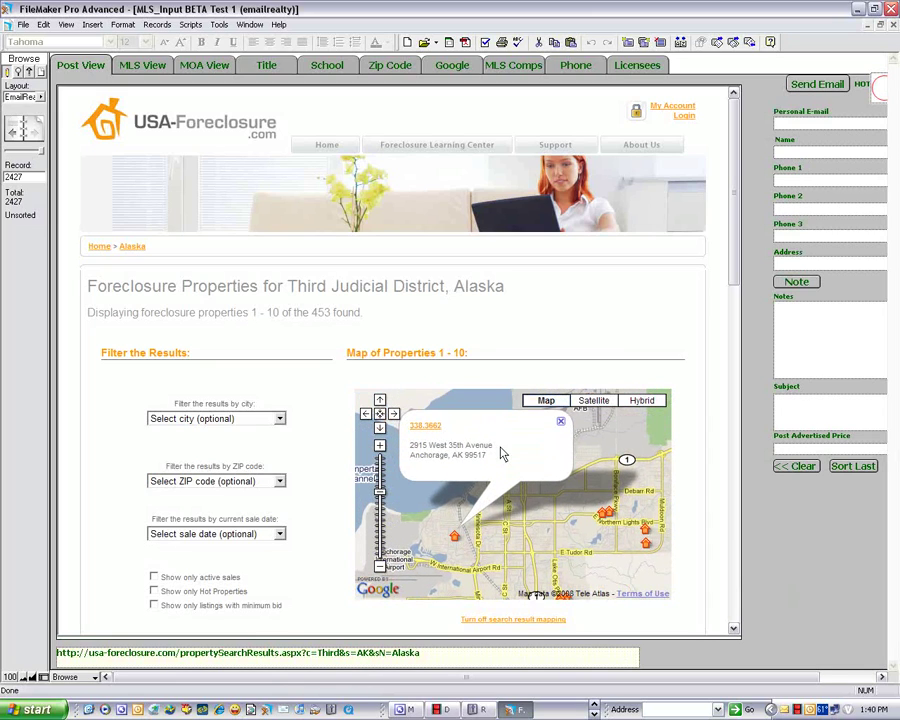
left_click_drag(493, 446, 797, 264)
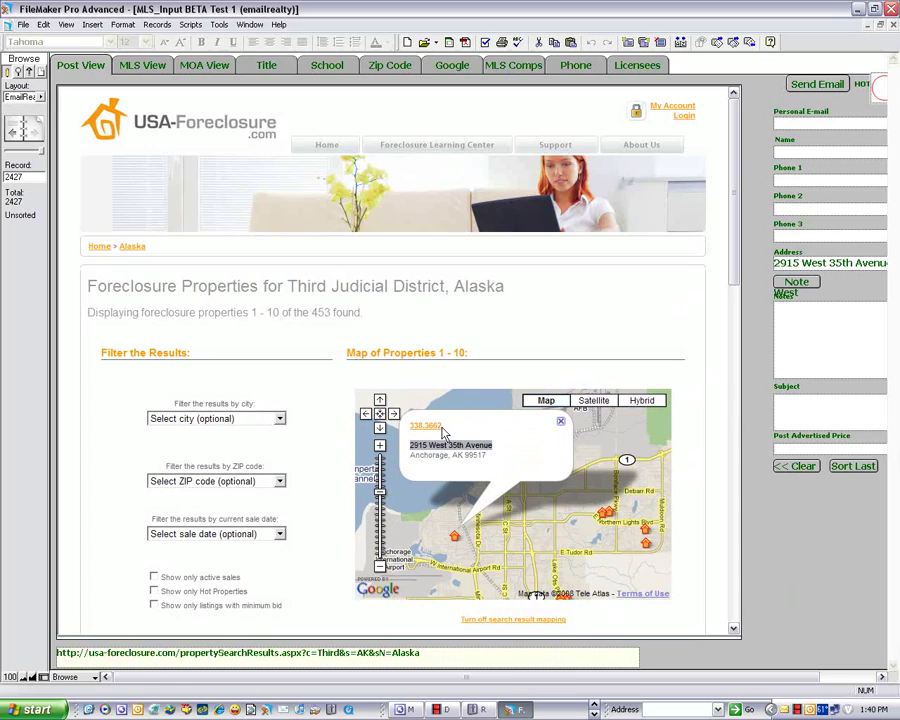
- Open the property's listing and enter the user's full name and e-mail in the disclaimer form
left_click(414, 428)
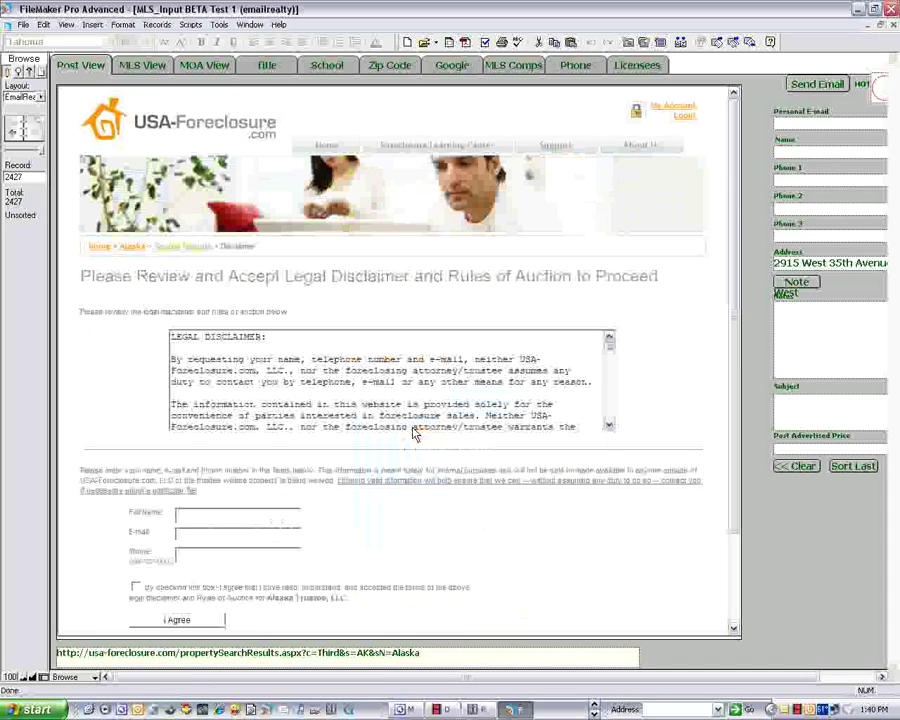
left_click(220, 518)
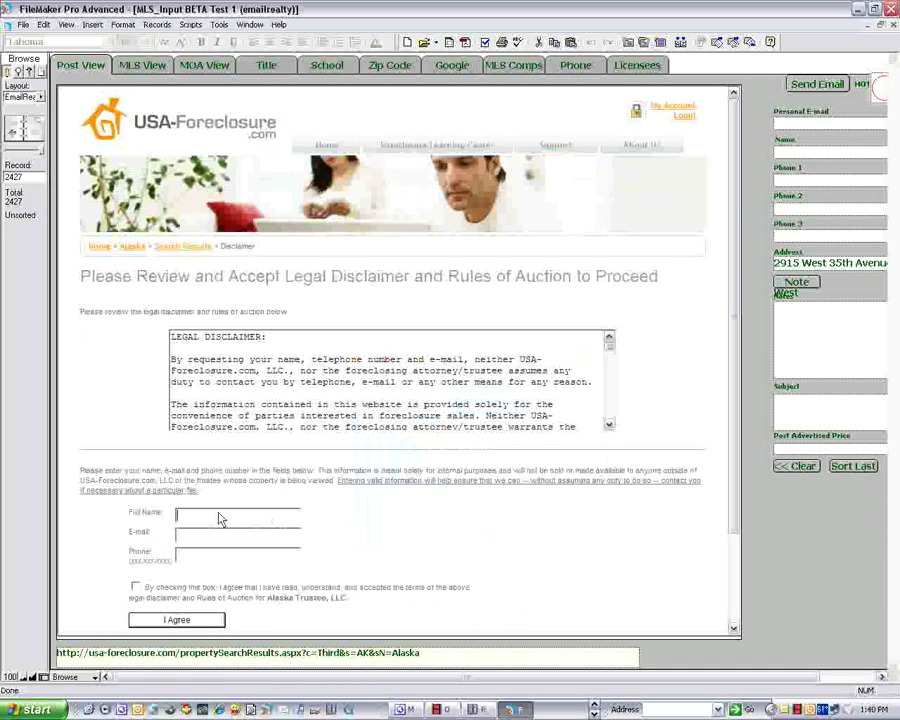
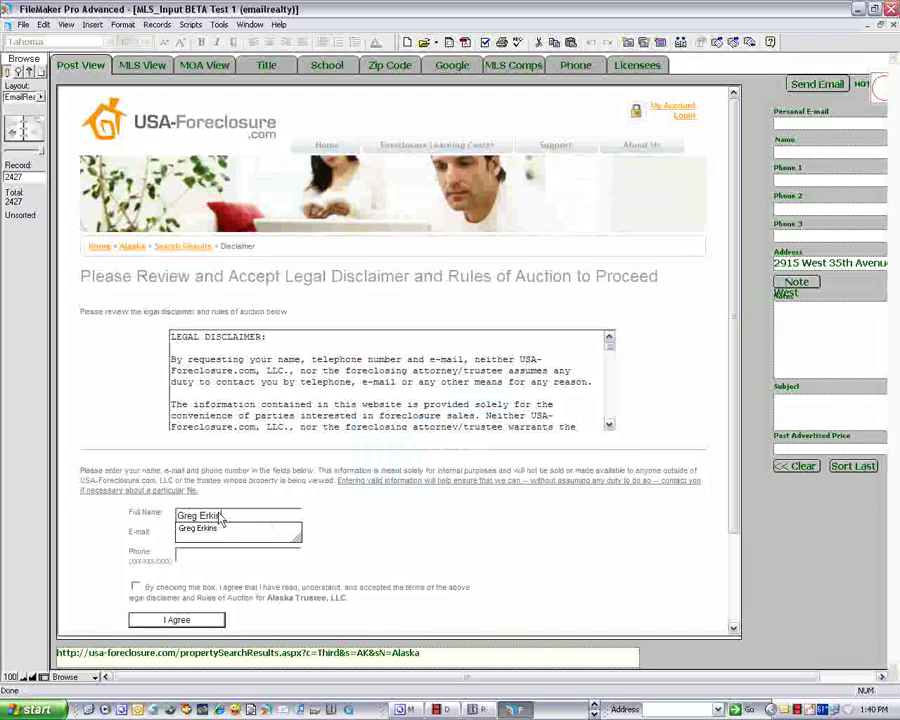
key("Tab")
type("ger")
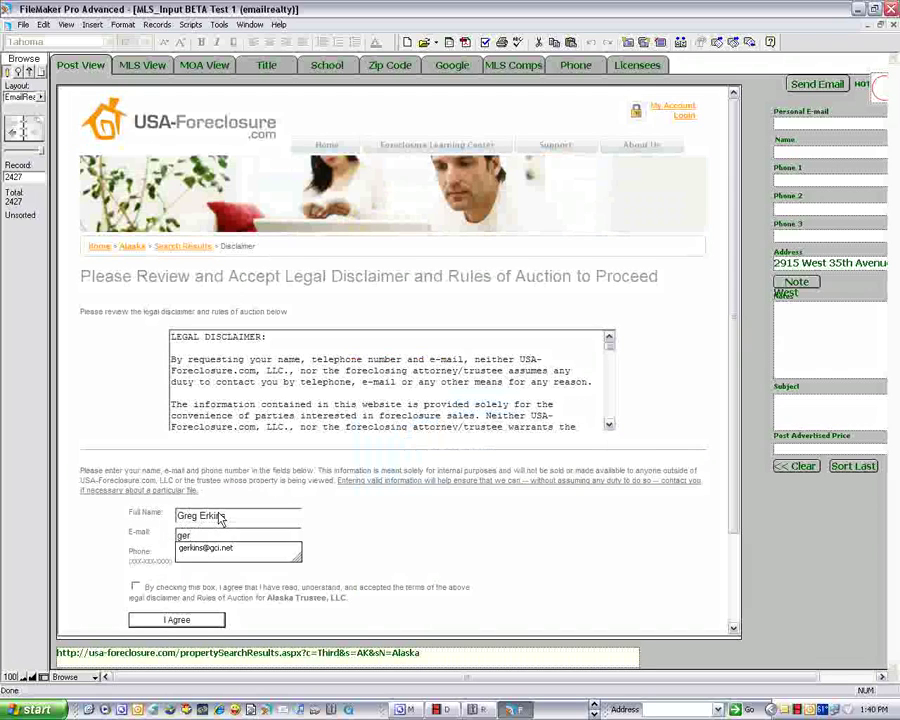
key("Down")
key("Tab")
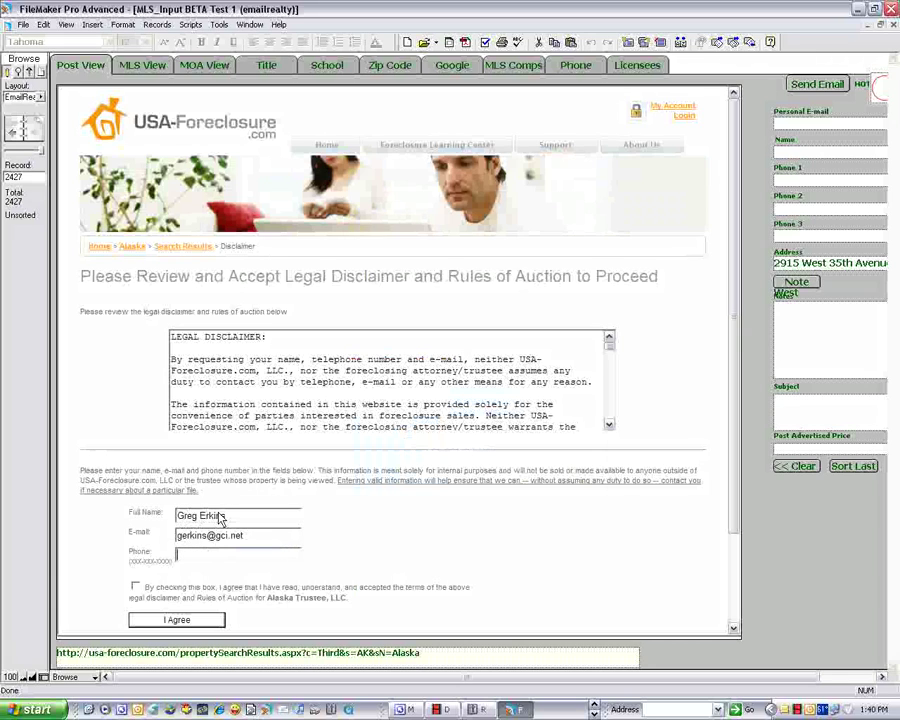
- Enter the phone number, tick the agreement box and submit the disclaimer with I Agree
type("907-0")
key("BackSpace")
key("Down")
key("Tab")
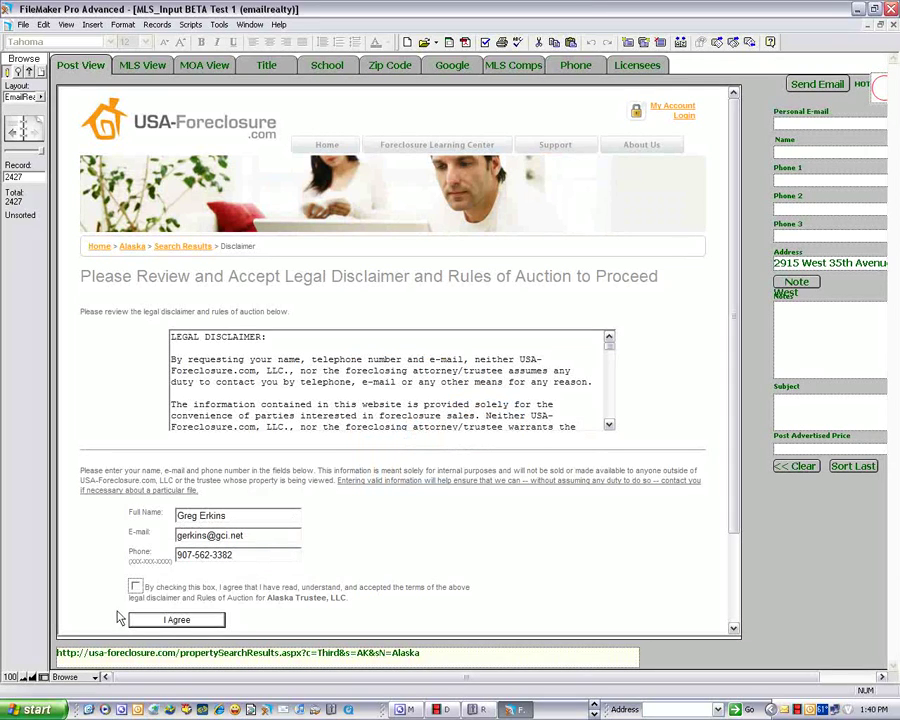
left_click(135, 586)
left_click(178, 621)
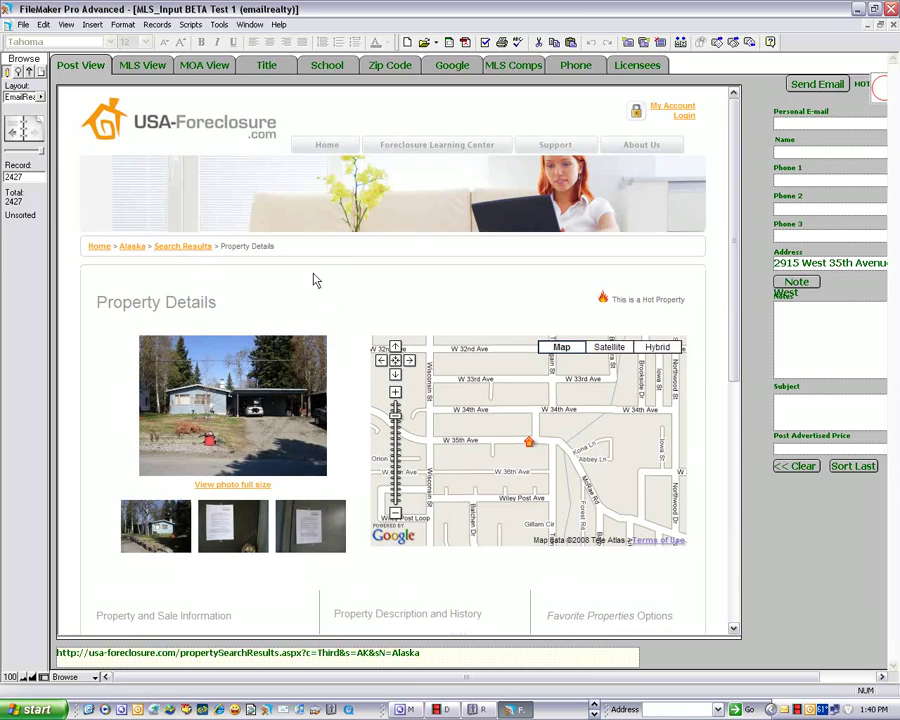
- Copy the property details page address from the page's Properties dialog
right_click(311, 114)
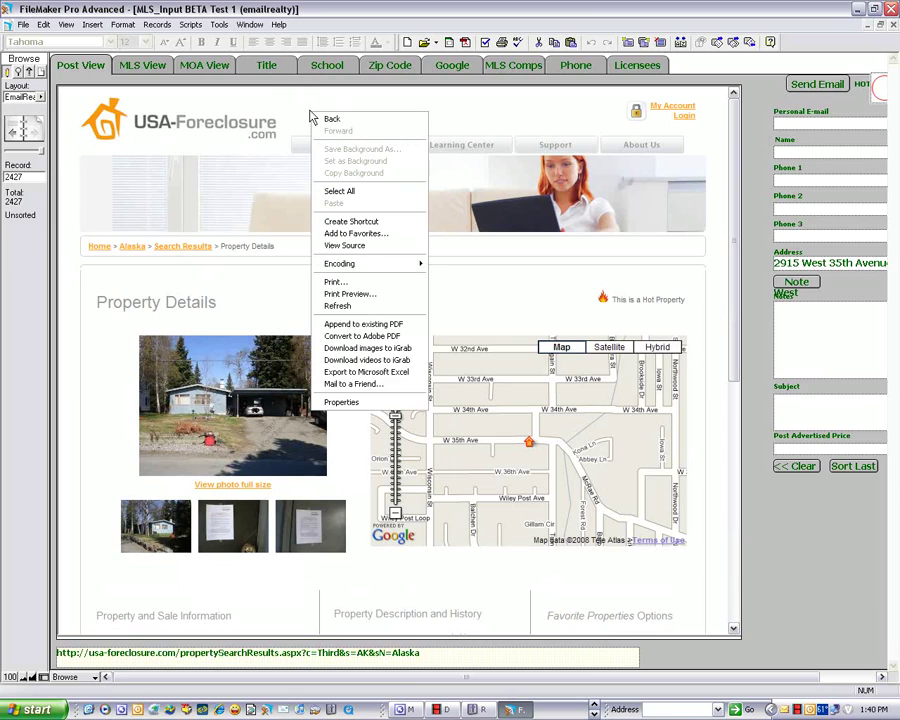
left_click(341, 402)
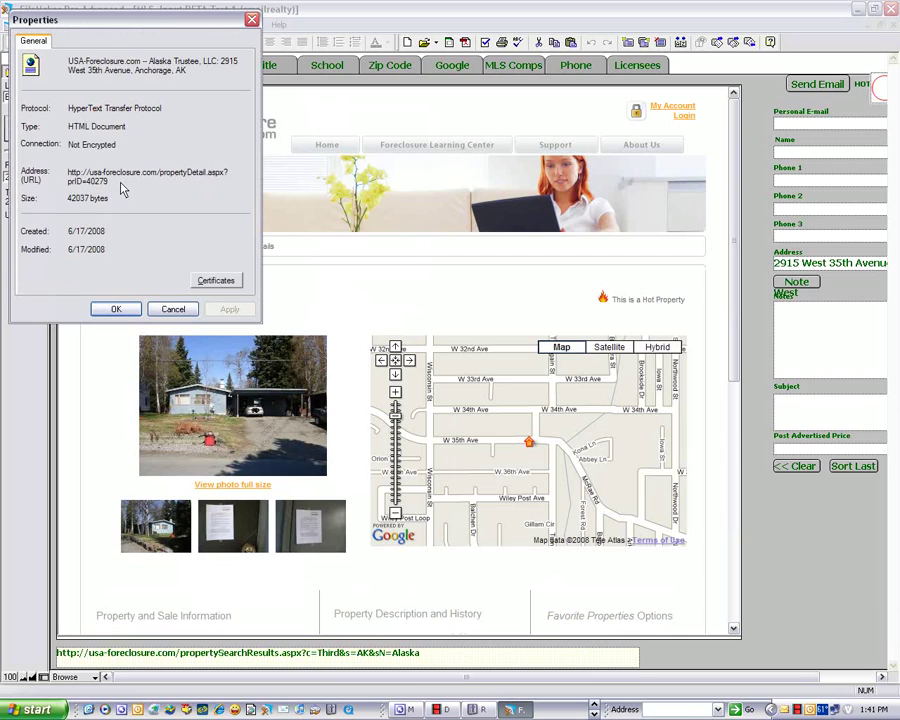
left_click_drag(122, 190, 78, 178)
right_click(78, 178)
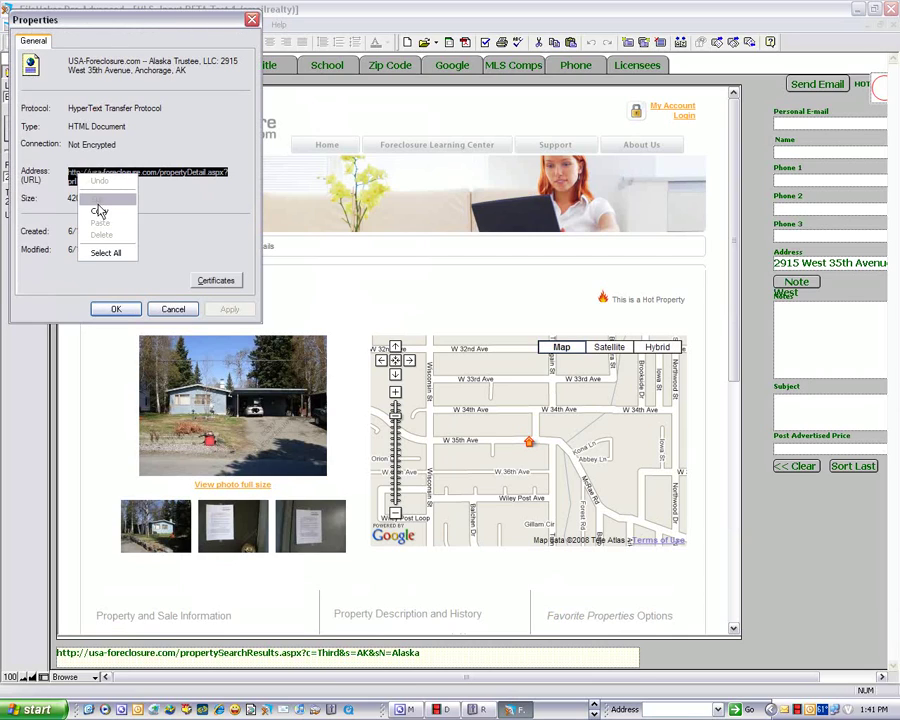
left_click(100, 210)
left_click(173, 309)
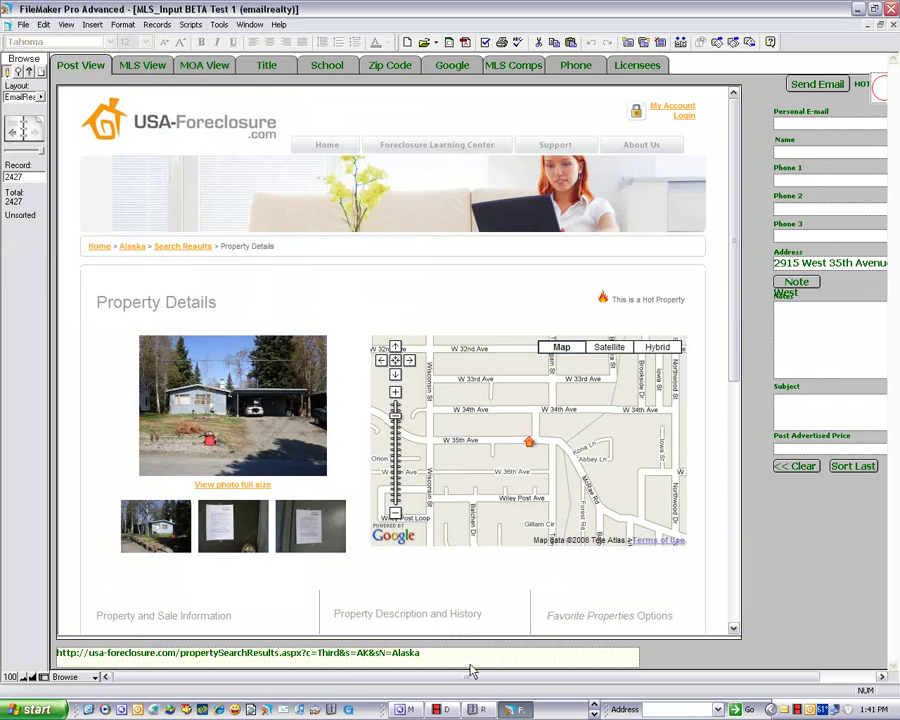
- Paste the propertyDetail.aspx address into the record's URL field as unformatted text
left_click(225, 655)
right_click(215, 657)
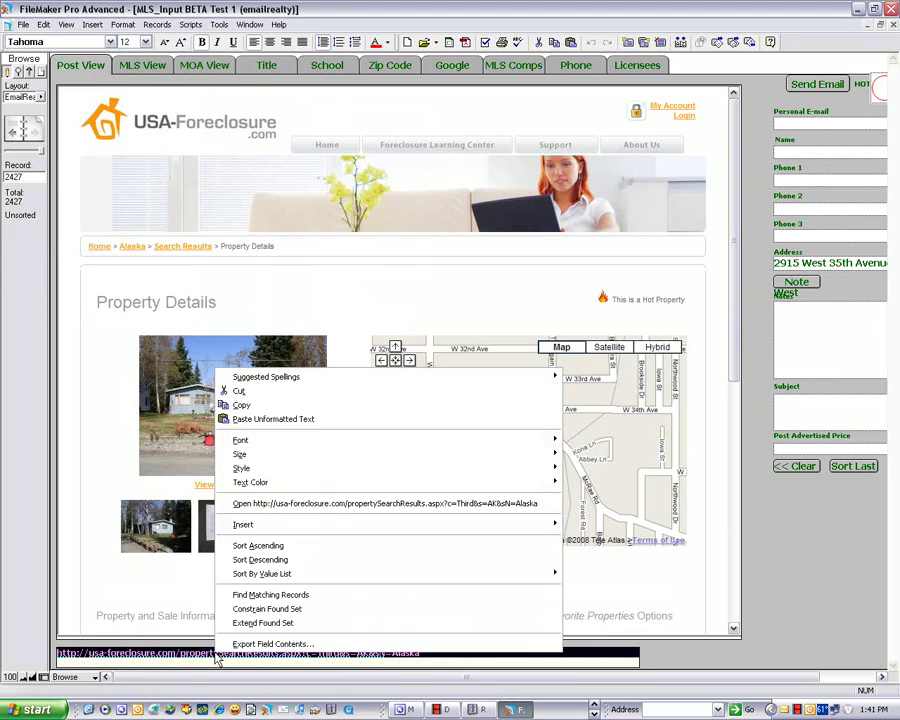
left_click(262, 418)
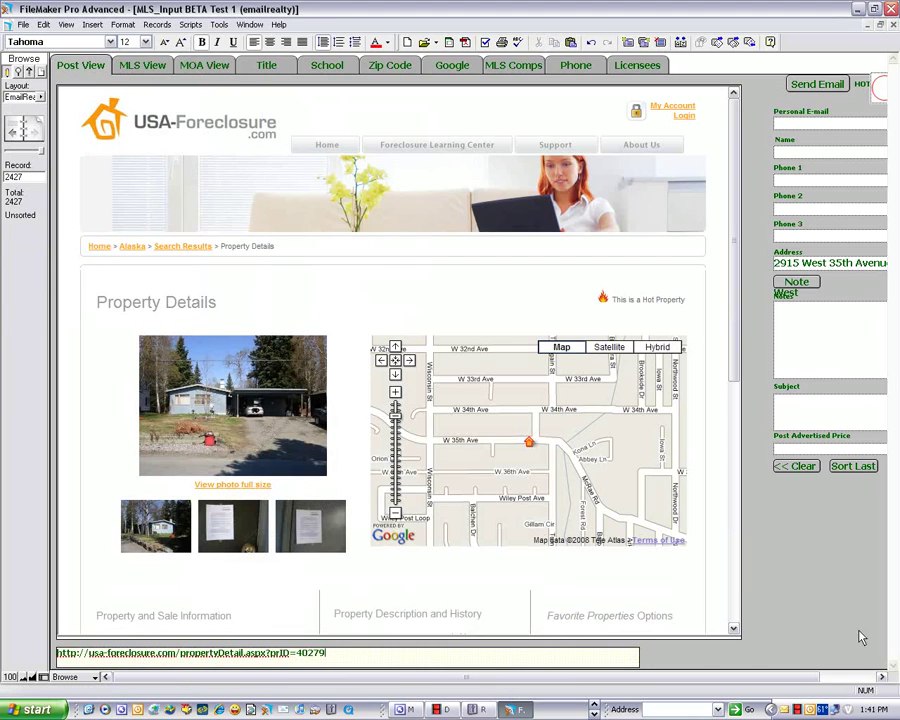
- Commit the new link, switch to MLS View and confirm the members.x-mls.com login
left_click(770, 585)
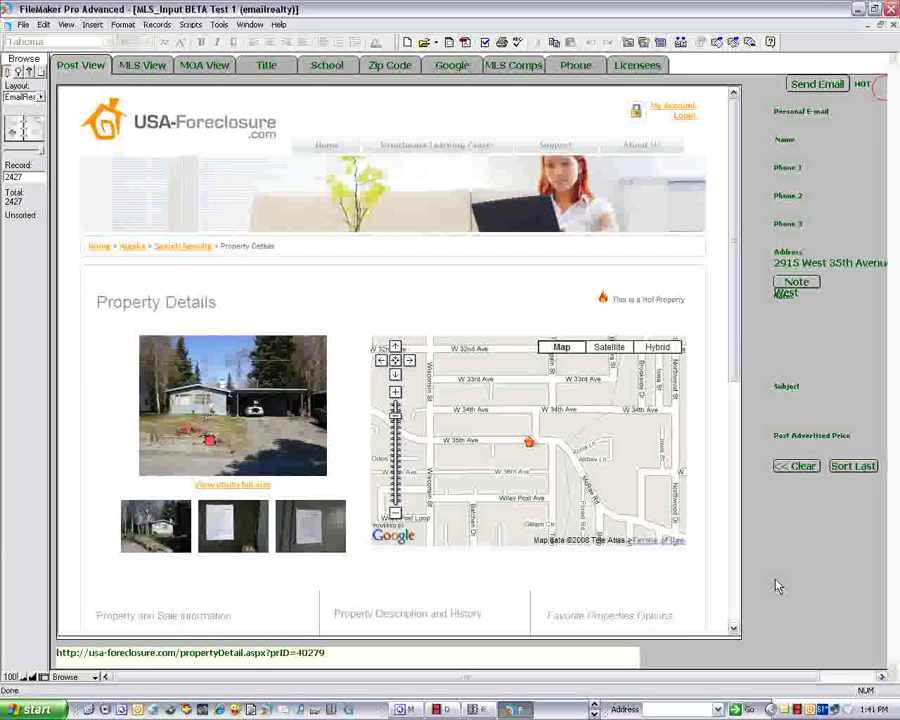
left_click(134, 64)
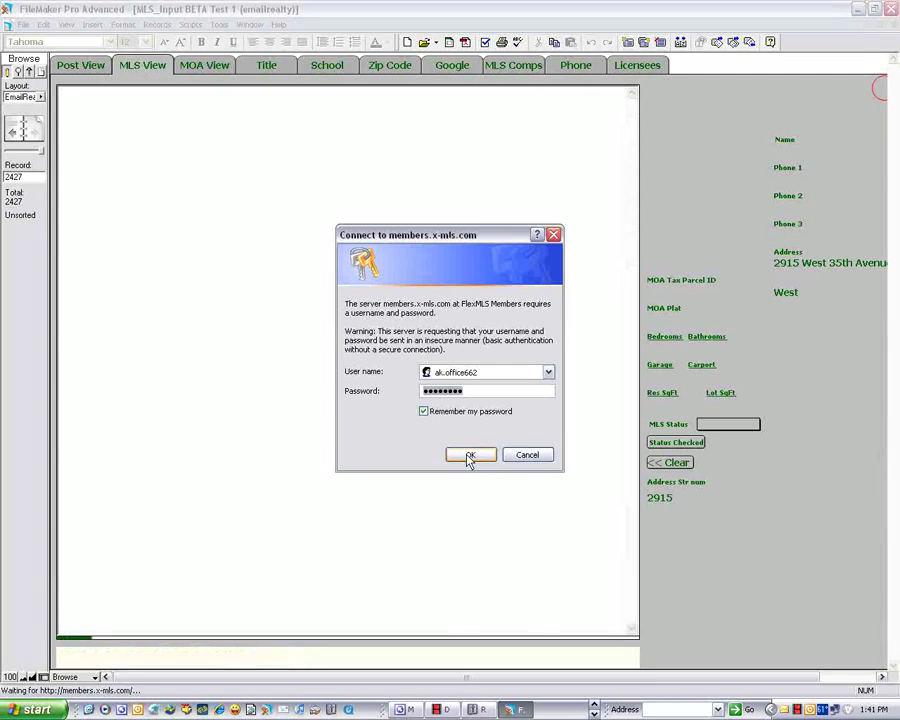
left_click(470, 457)
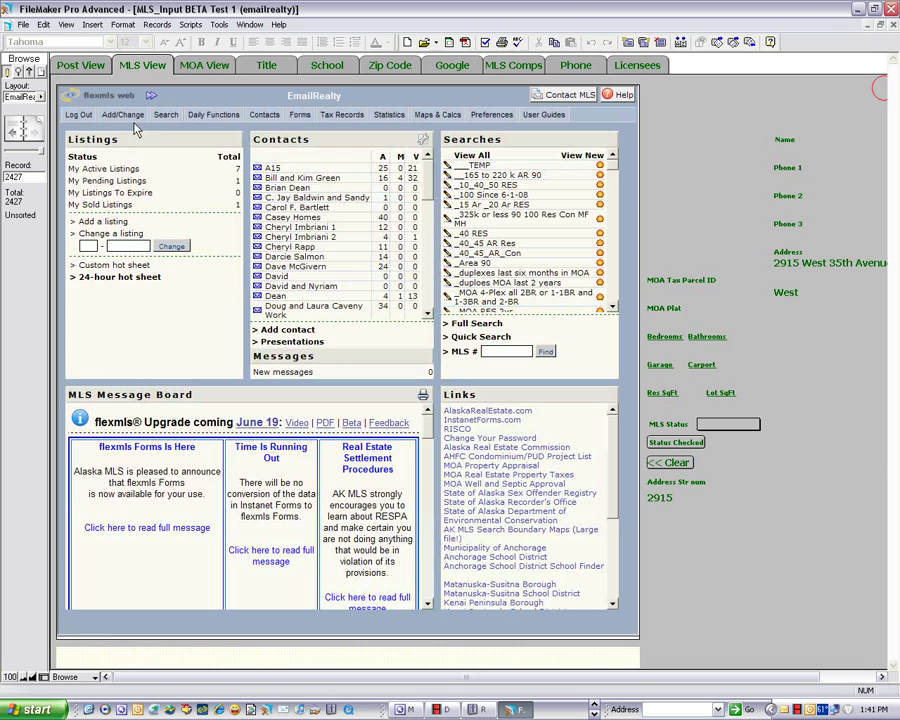
- Open the MLS address search and copy house number 2915 from the record's Address field
mouse_move(168, 116)
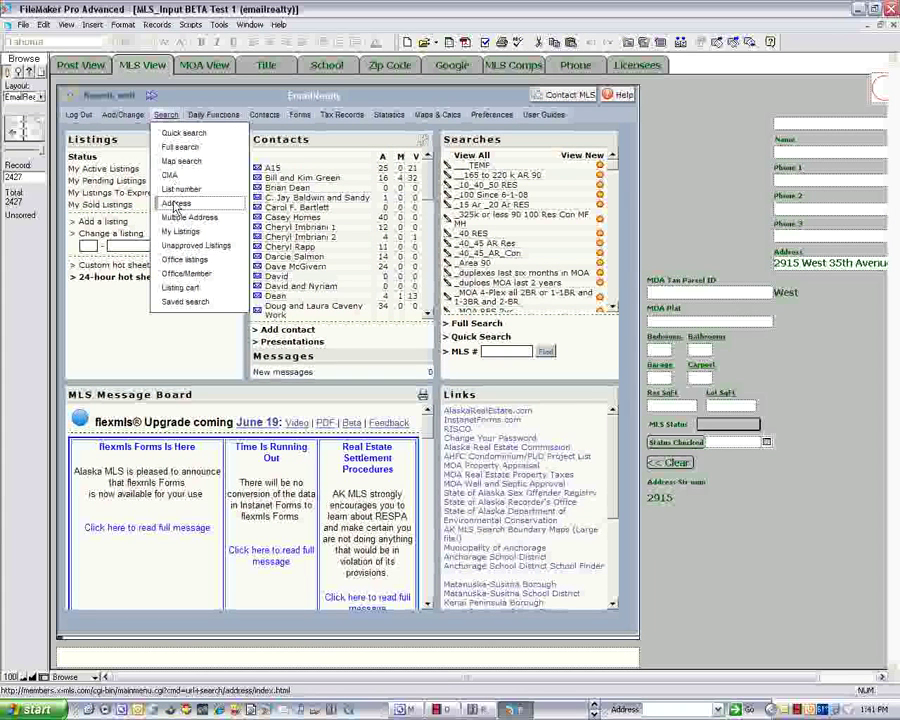
left_click(176, 206)
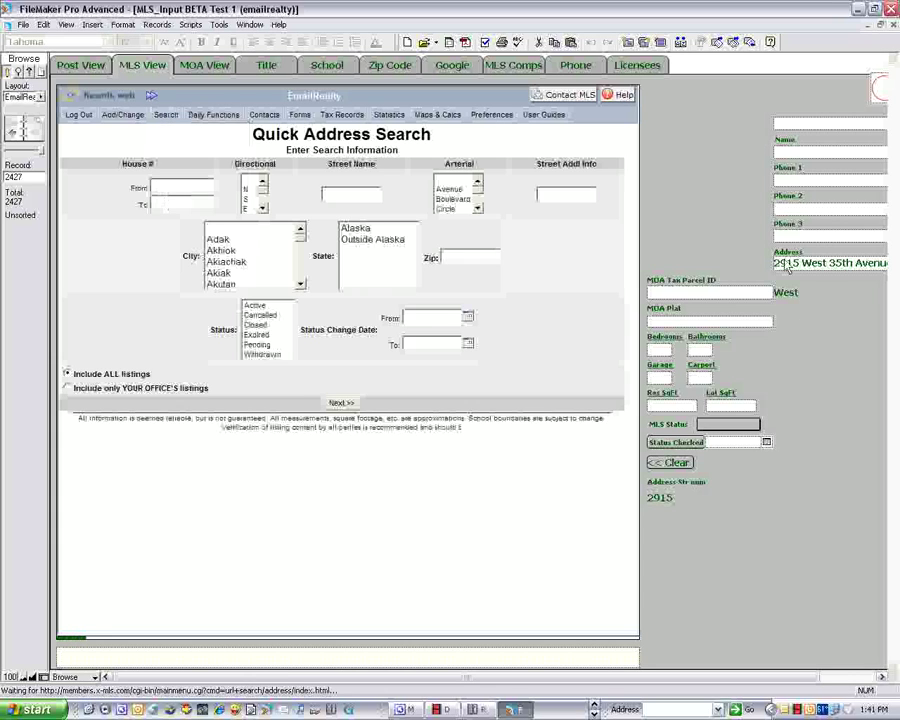
double_click(783, 264)
right_click(783, 266)
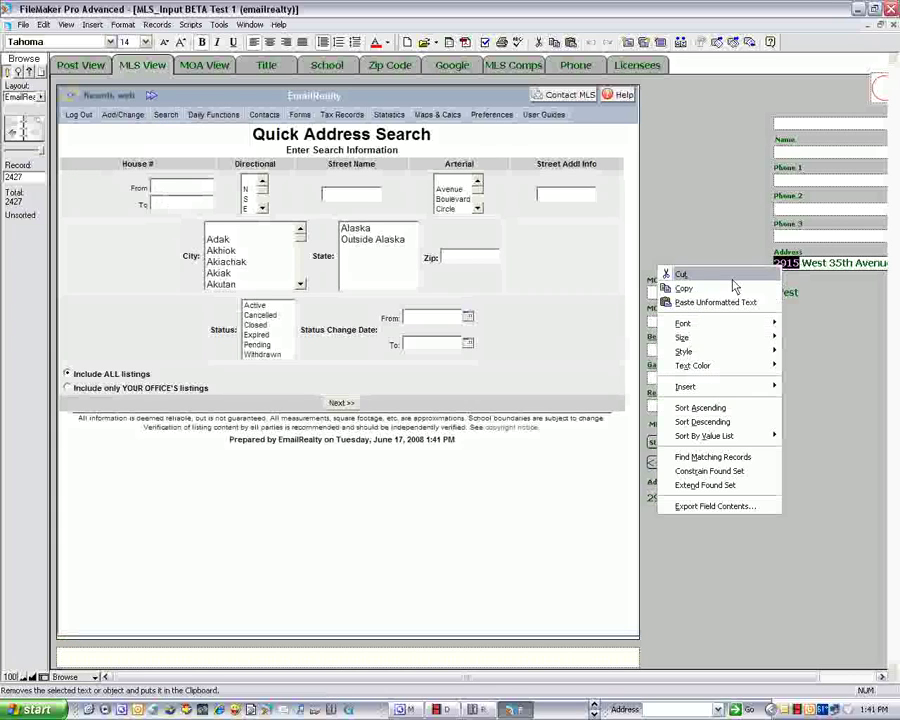
left_click(738, 287)
left_click(180, 189)
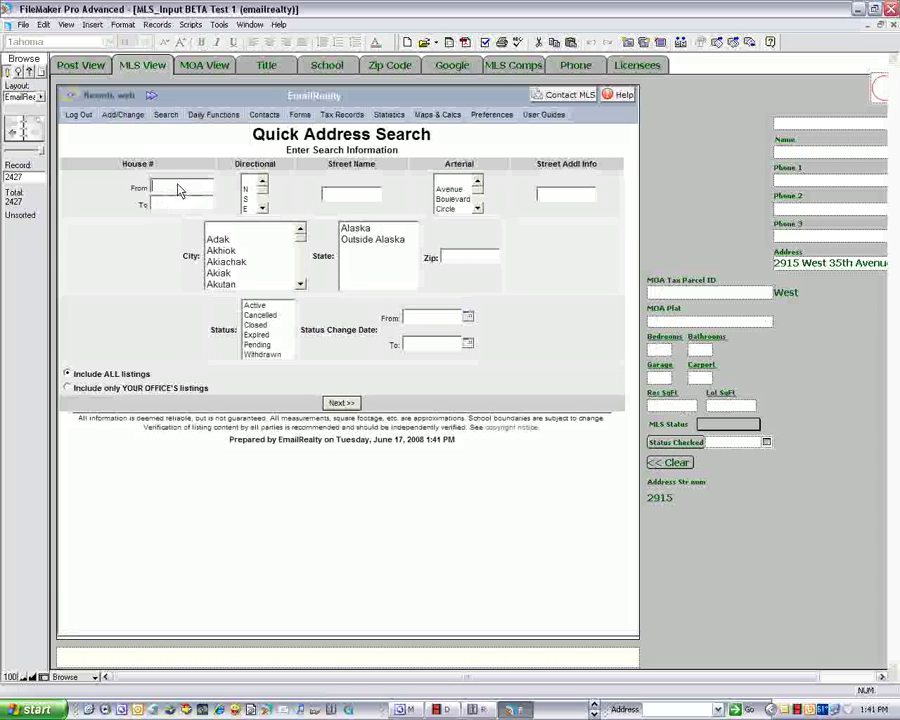
right_click(180, 189)
left_click(204, 235)
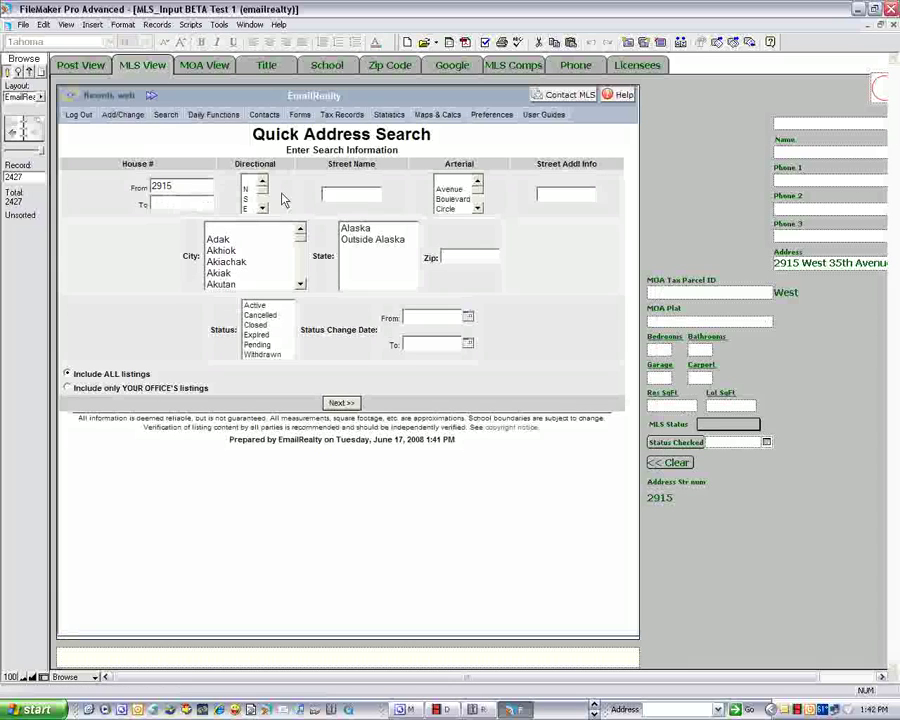
left_click(362, 195)
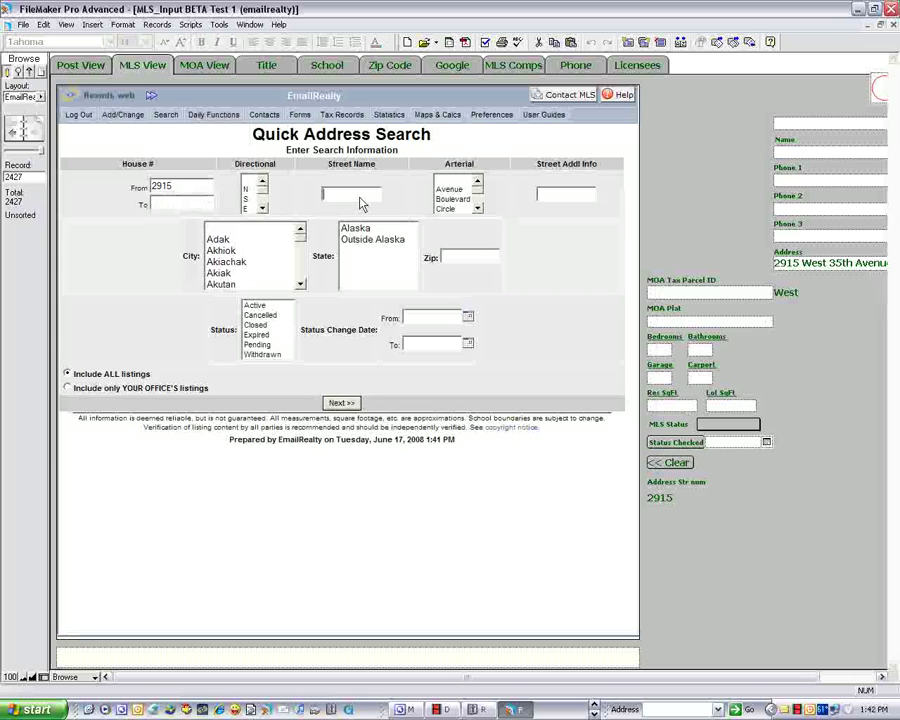
type("35")
left_click(345, 402)
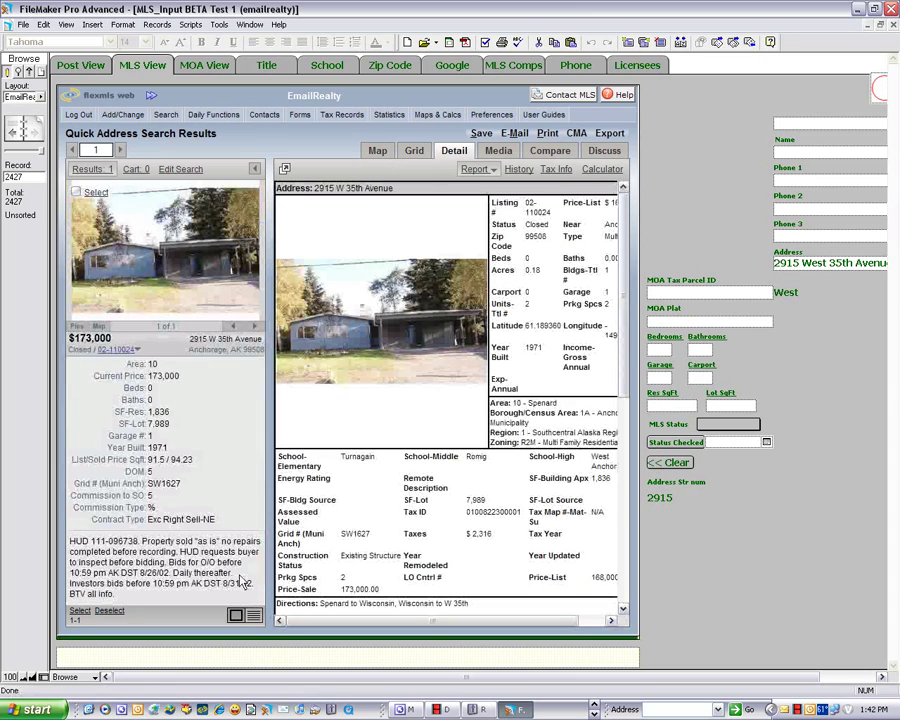
left_click(255, 171)
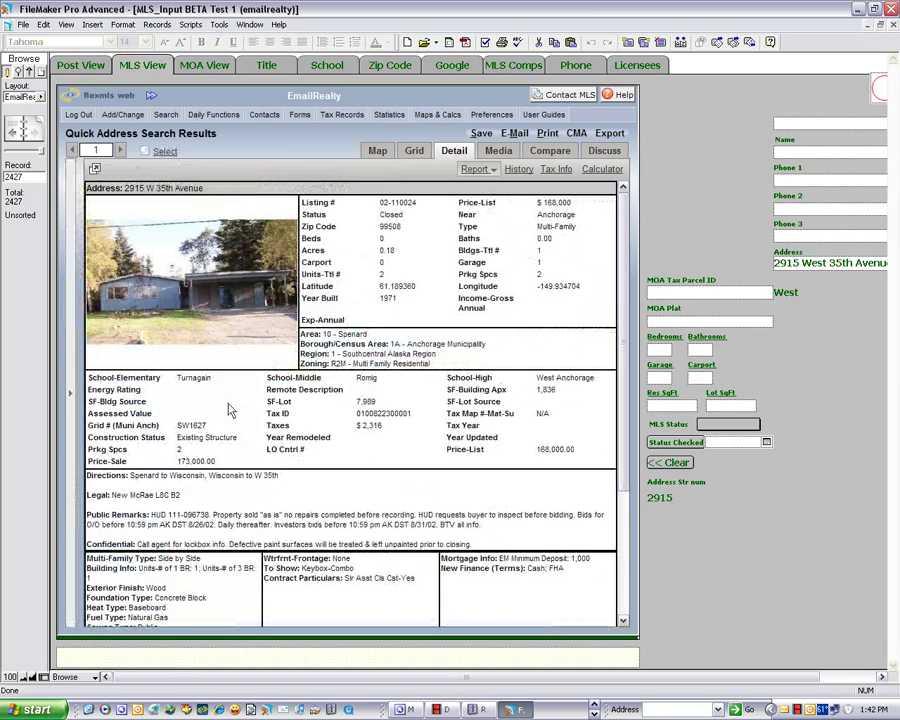
scroll(228, 410, "down", 5)
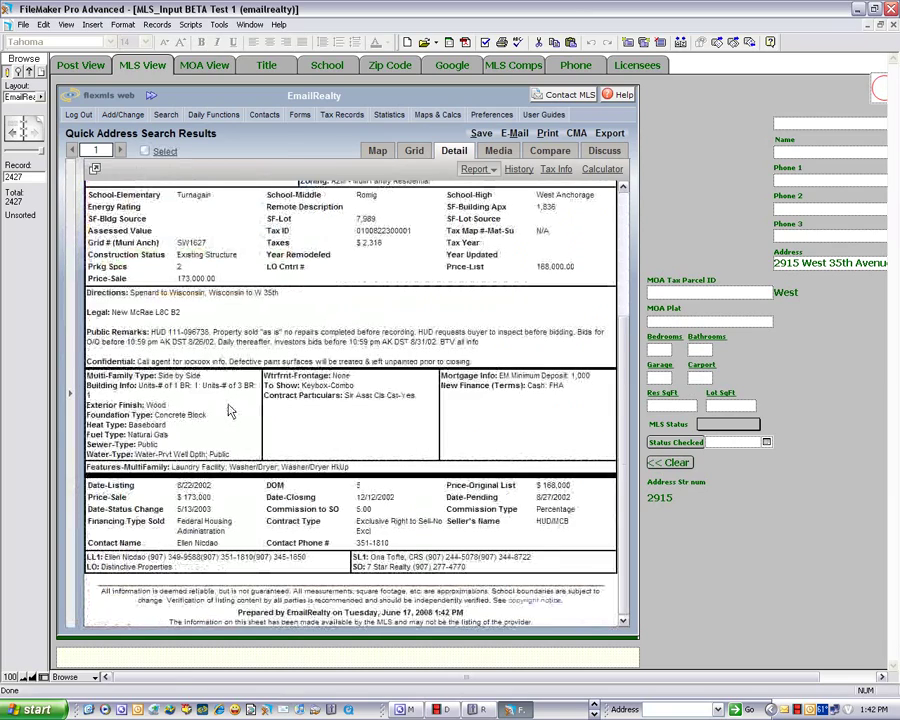
scroll(228, 410, "up", 5)
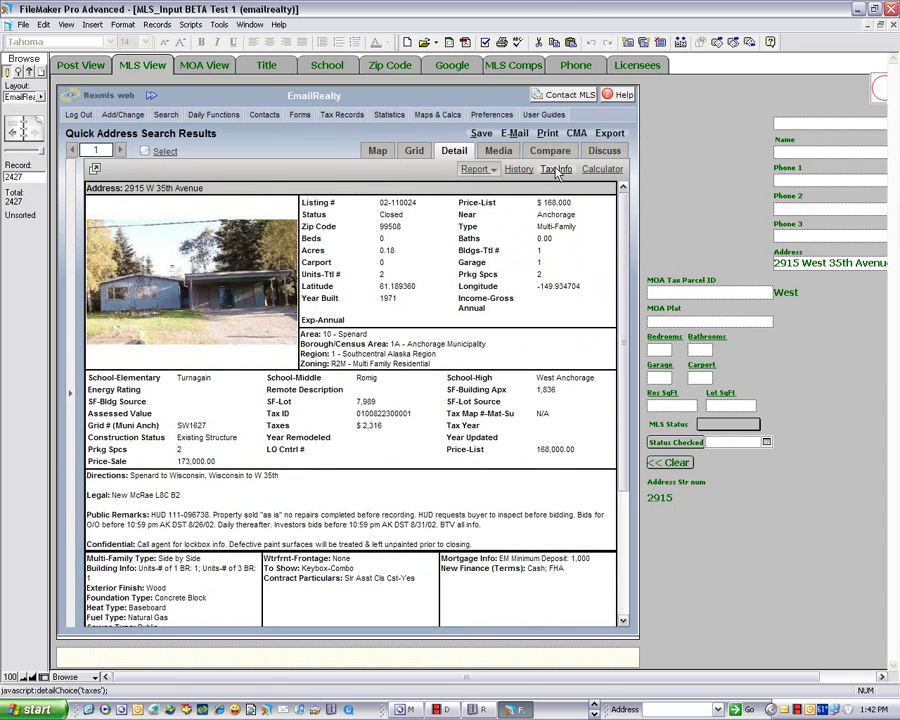
left_click(557, 170)
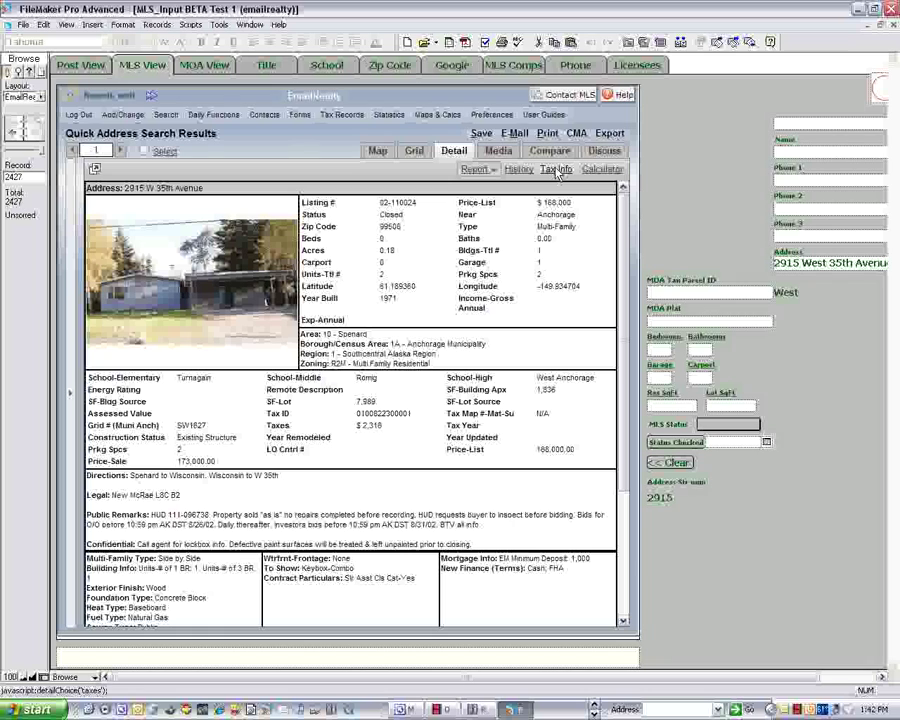
double_click(405, 414)
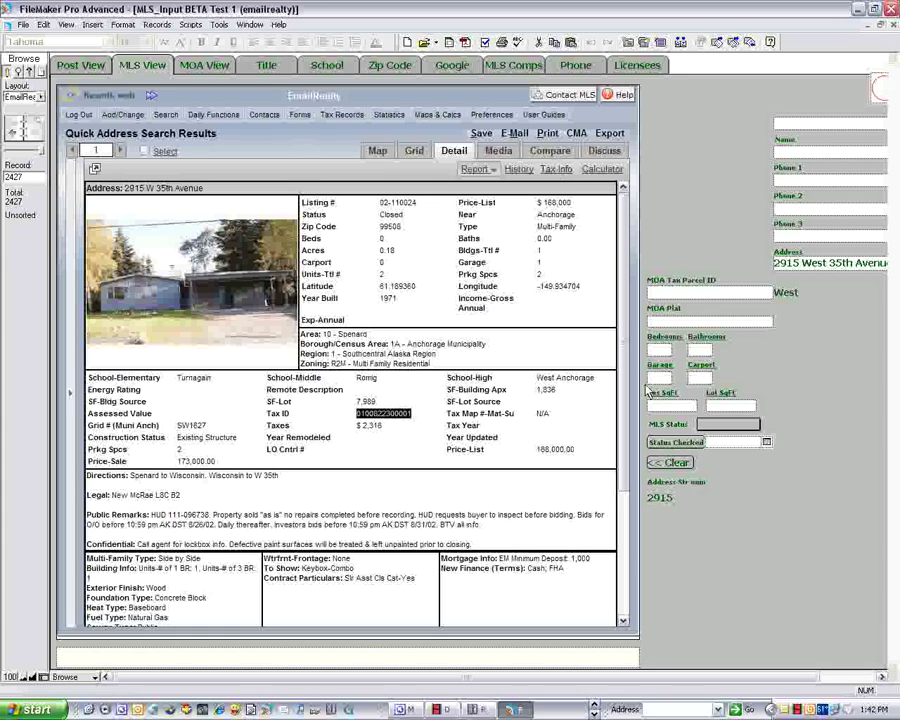
left_click(708, 292)
key("ctrl+v")
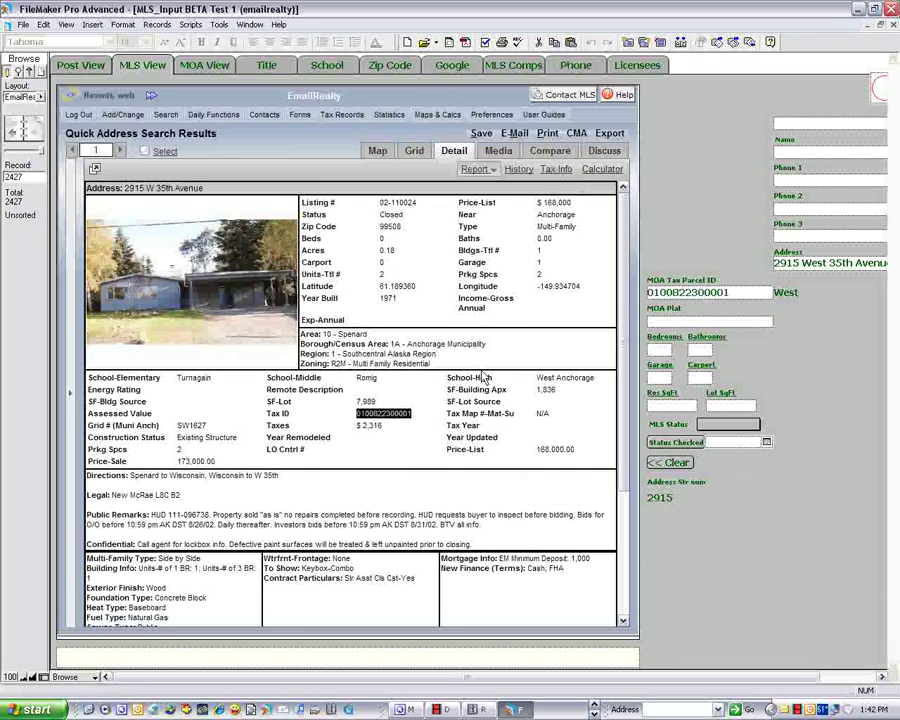
- Generate the listing's e-mail and paste its flexmls view.cgi link into the record's URL field
left_click(516, 134)
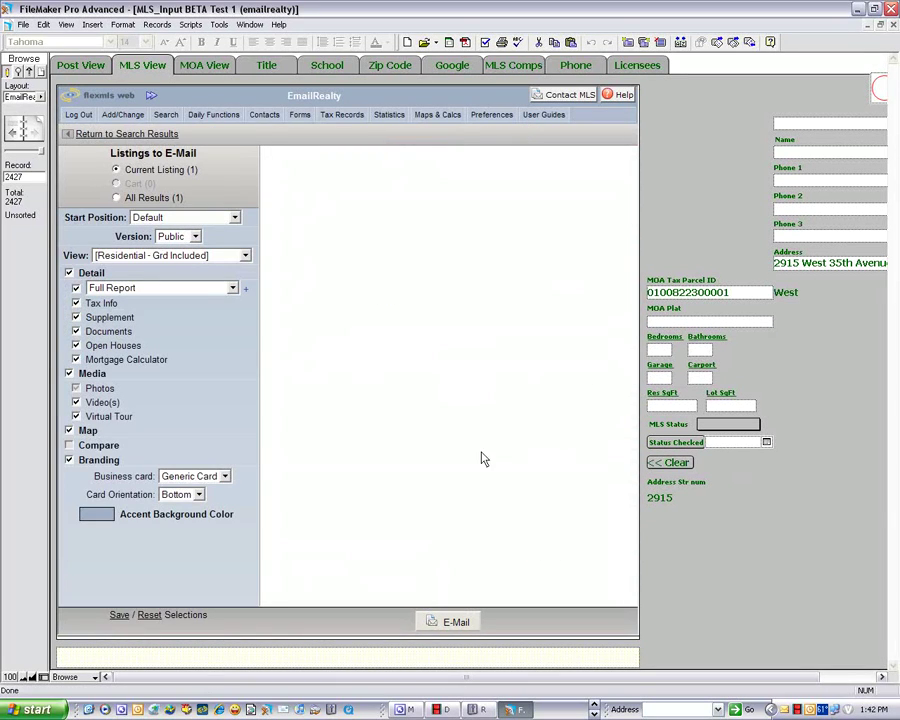
left_click(449, 628)
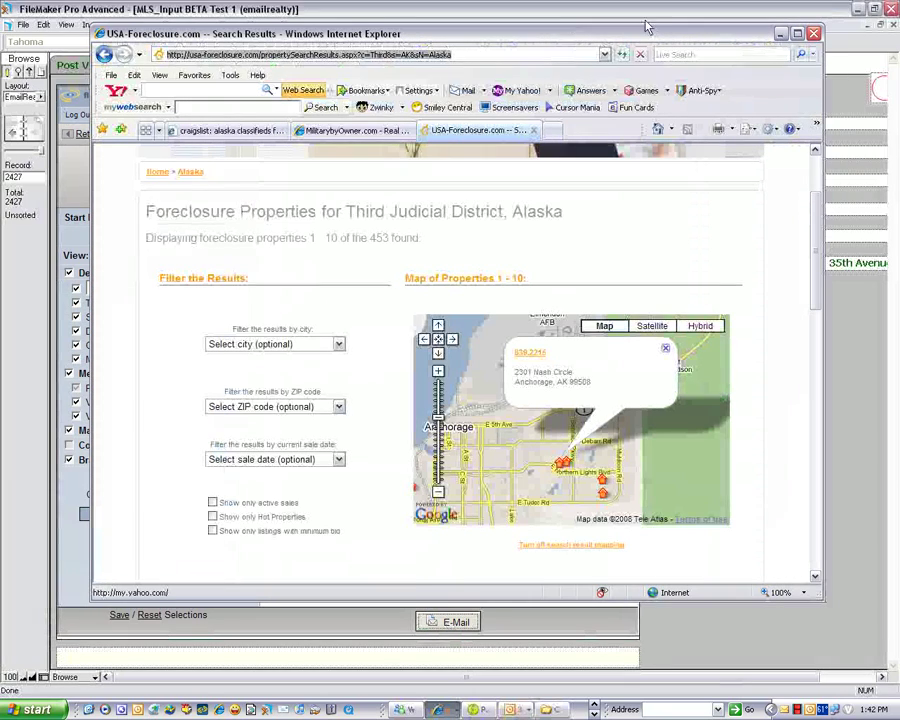
left_click_drag(650, 33, 330, 33)
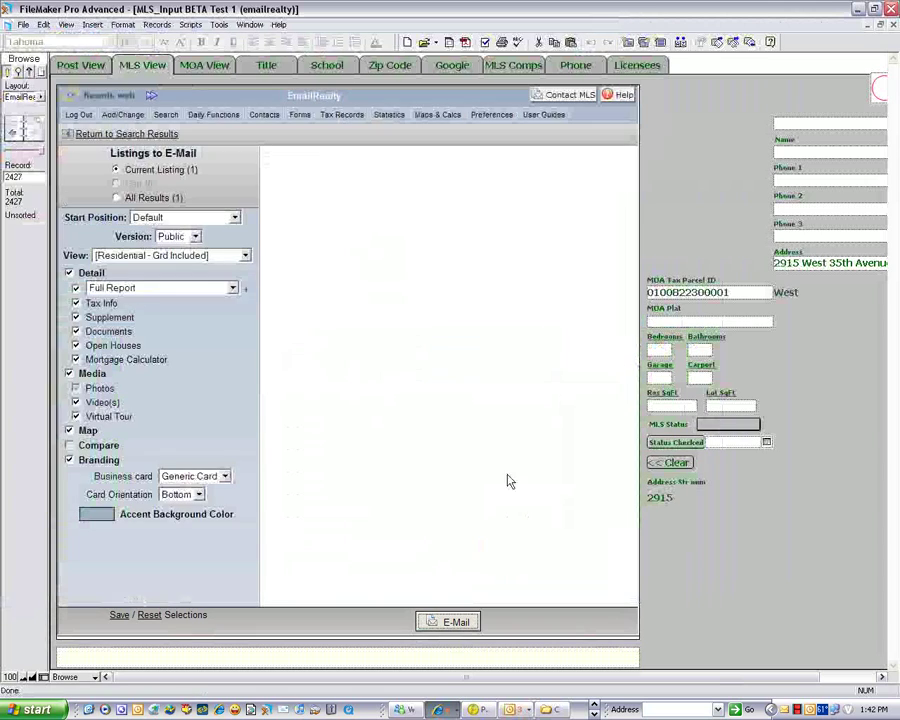
triple_click(290, 335)
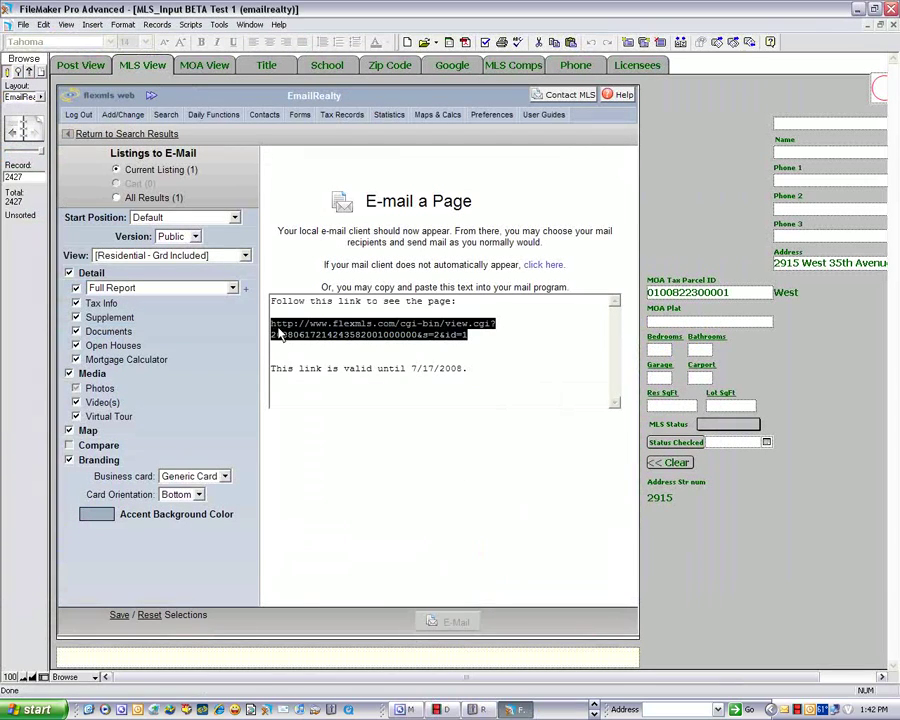
left_click(279, 661)
key("ctrl+v")
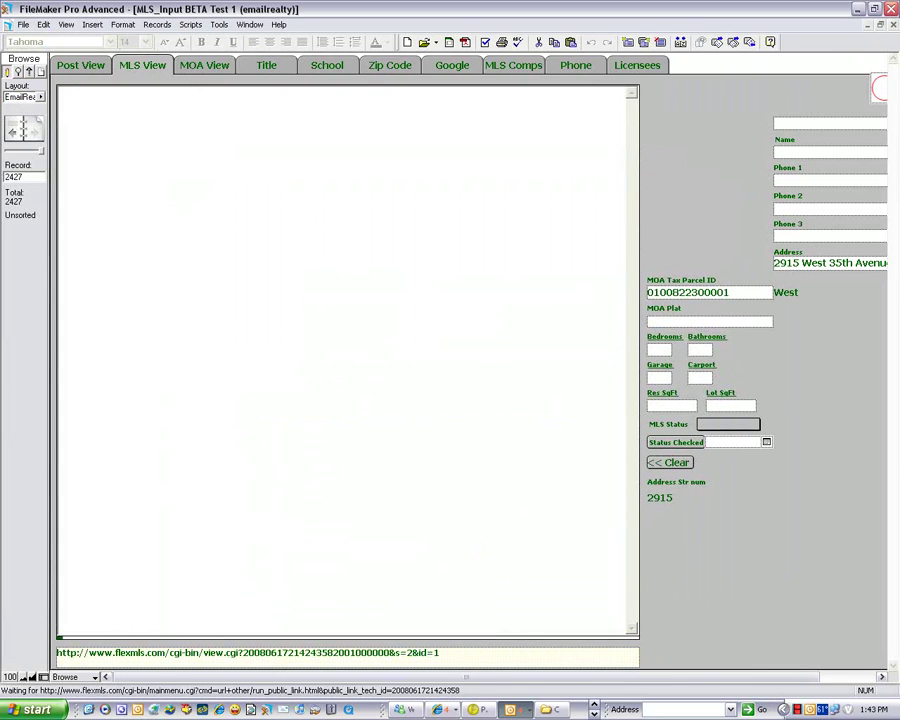
- Close the Listings e-mail draft without saving, then switch to Post View and back to MLS View
left_click(799, 124)
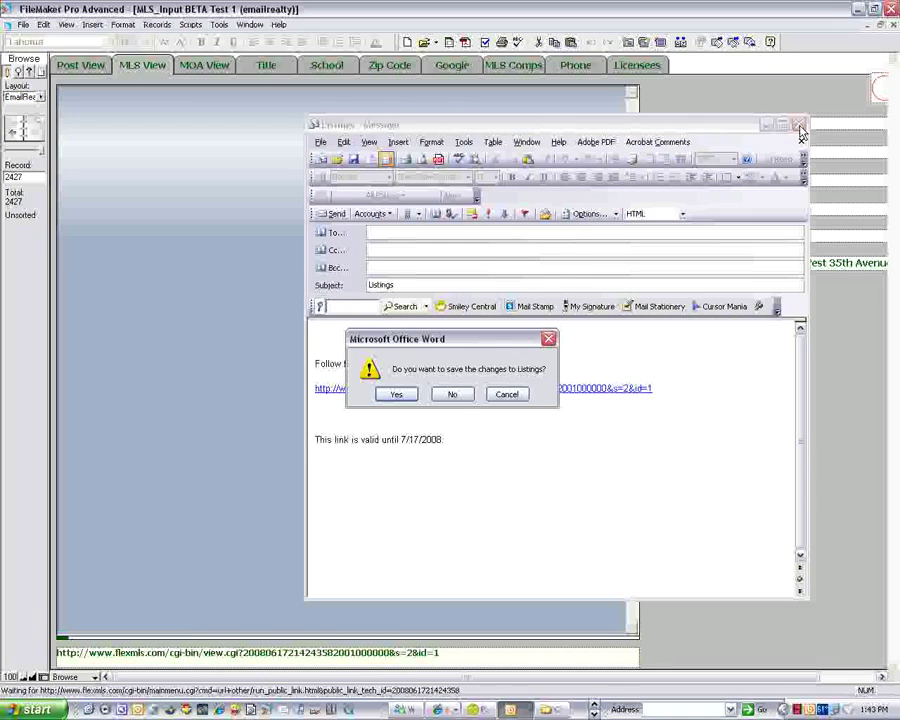
left_click(456, 393)
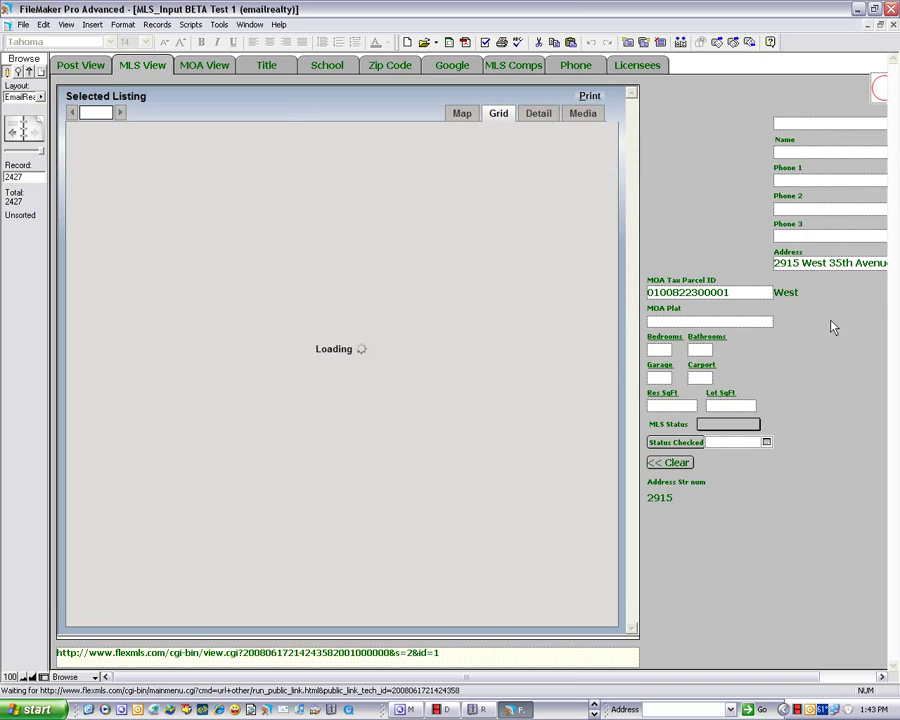
left_click(90, 68)
left_click(148, 66)
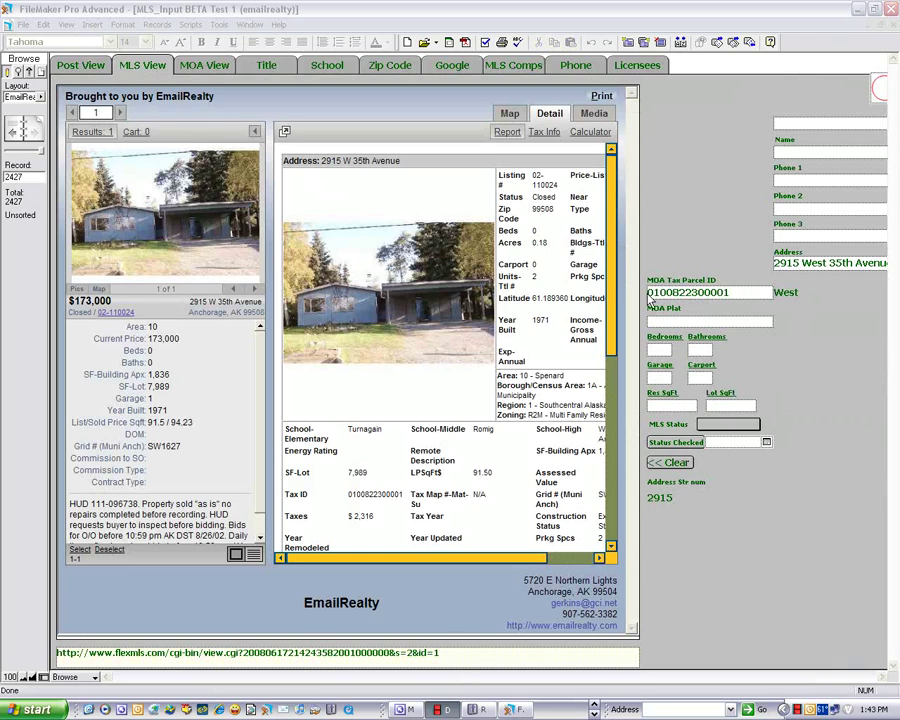
left_click(203, 65)
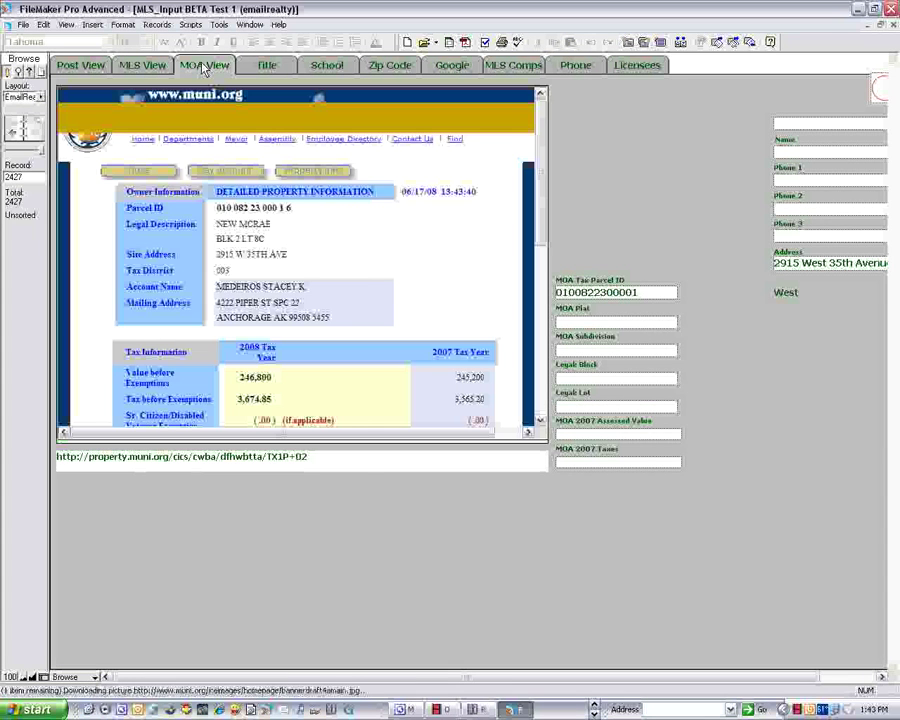
left_click(42, 98)
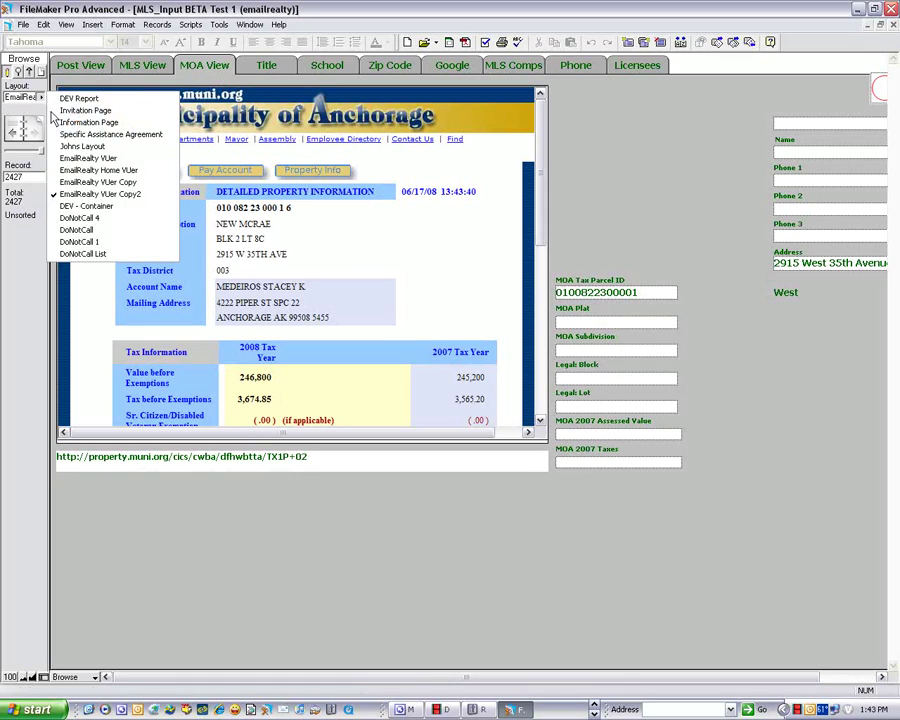
left_click(87, 160)
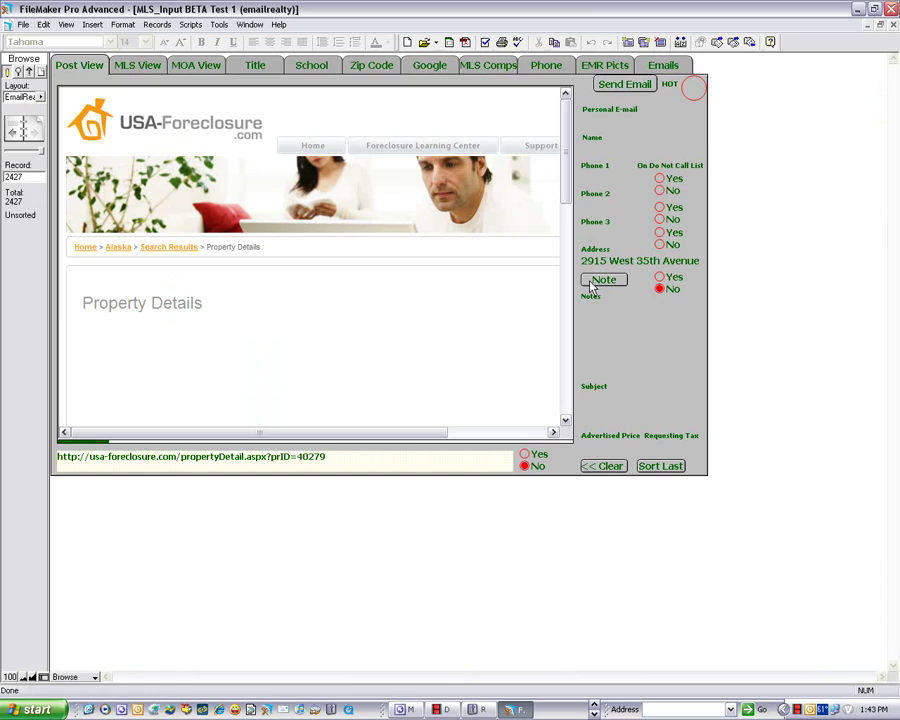
left_click(198, 66)
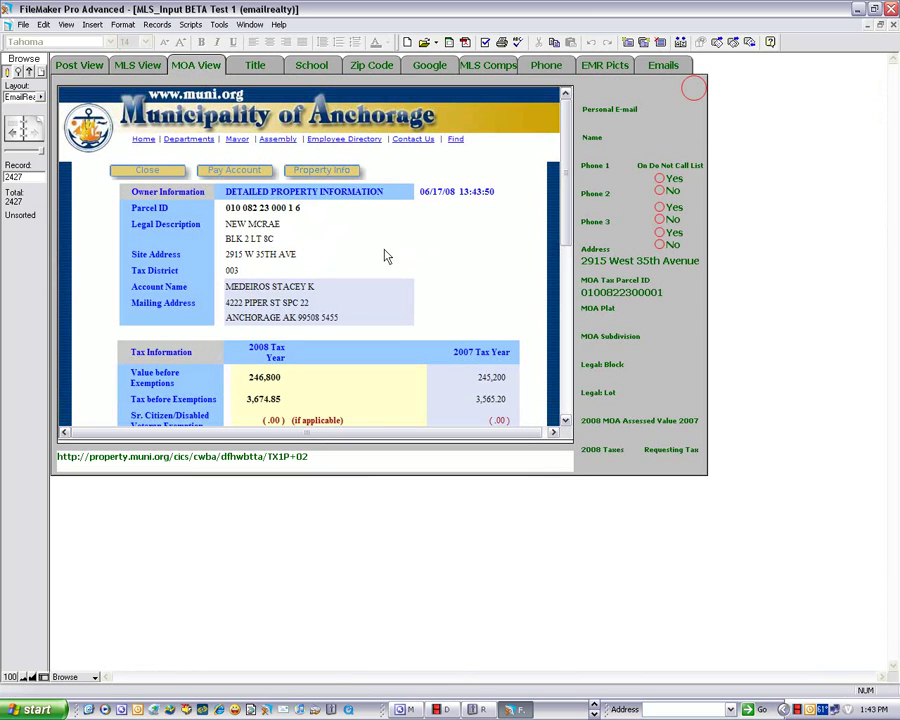
left_click_drag(567, 228, 562, 335)
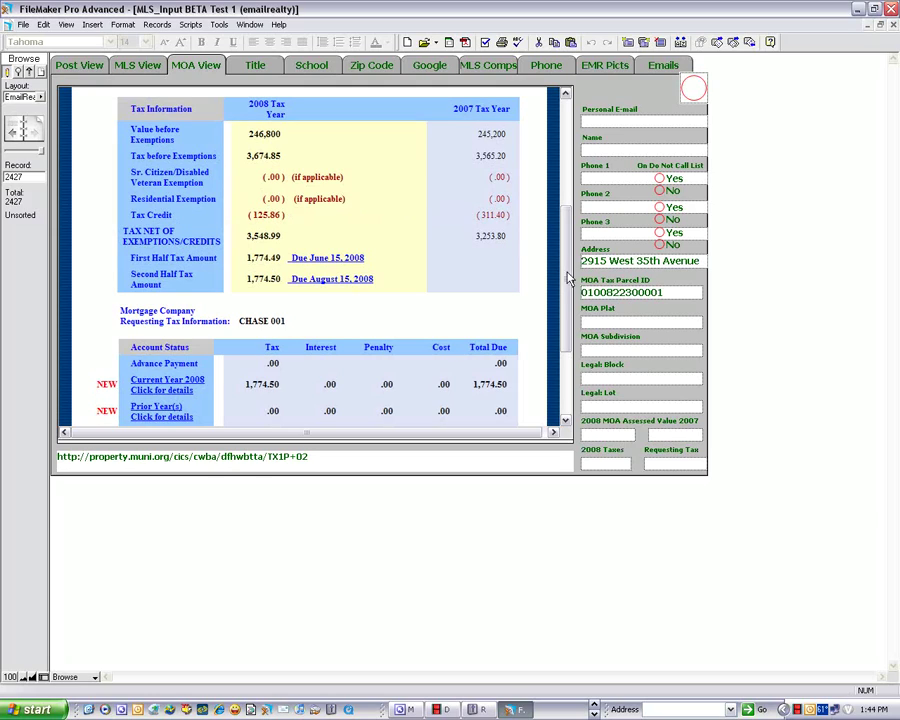
left_click_drag(565, 280, 576, 325)
scroll(250, 230, "up", 2)
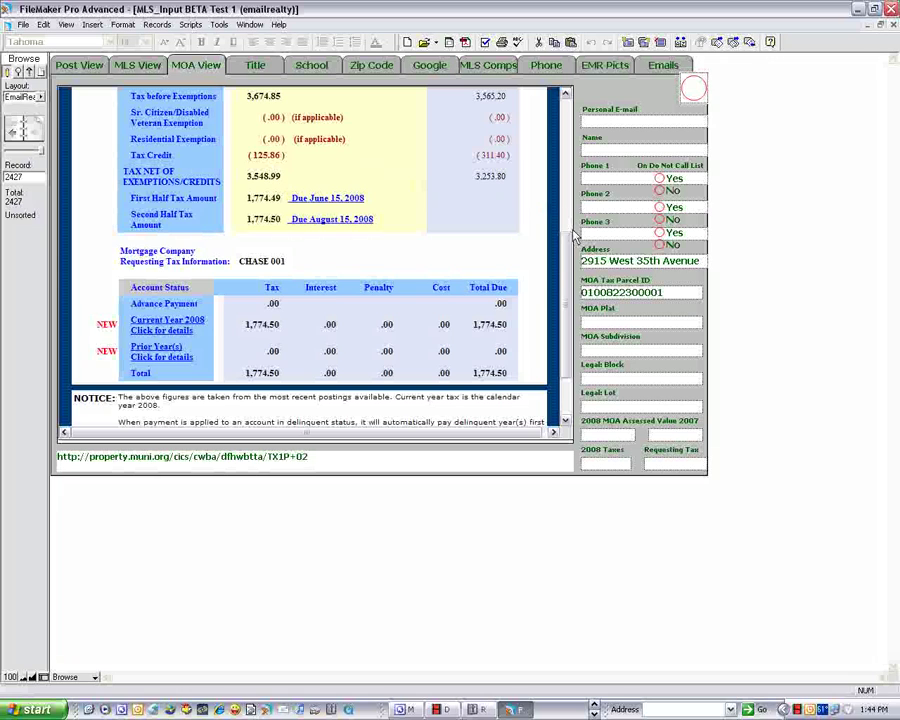
scroll(566, 208, "up", 2)
left_click_drag(566, 208, 566, 155)
scroll(566, 155, "down", 2)
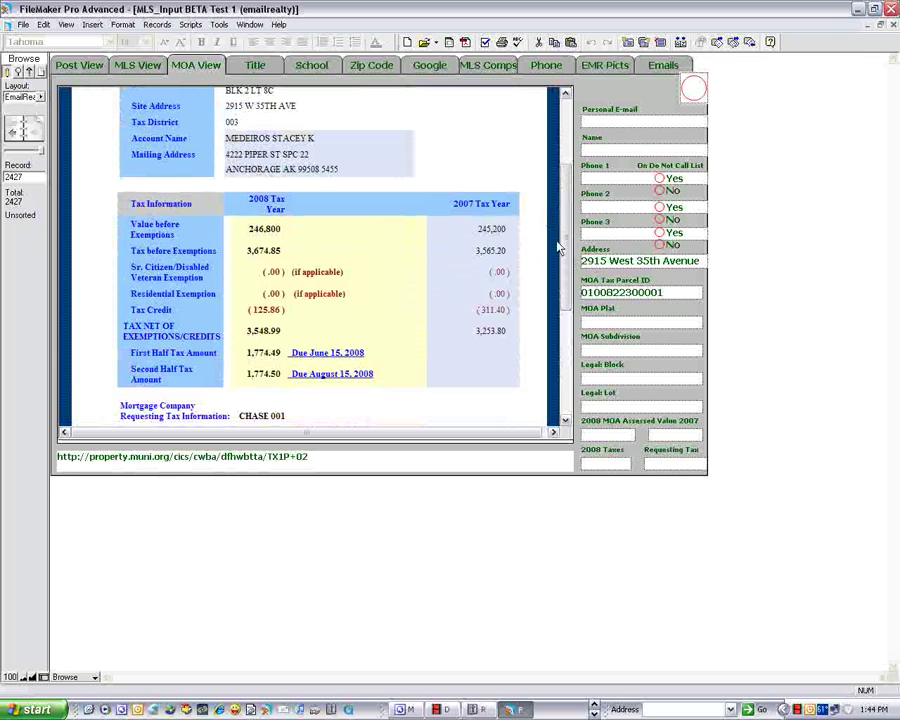
left_click_drag(566, 248, 566, 155)
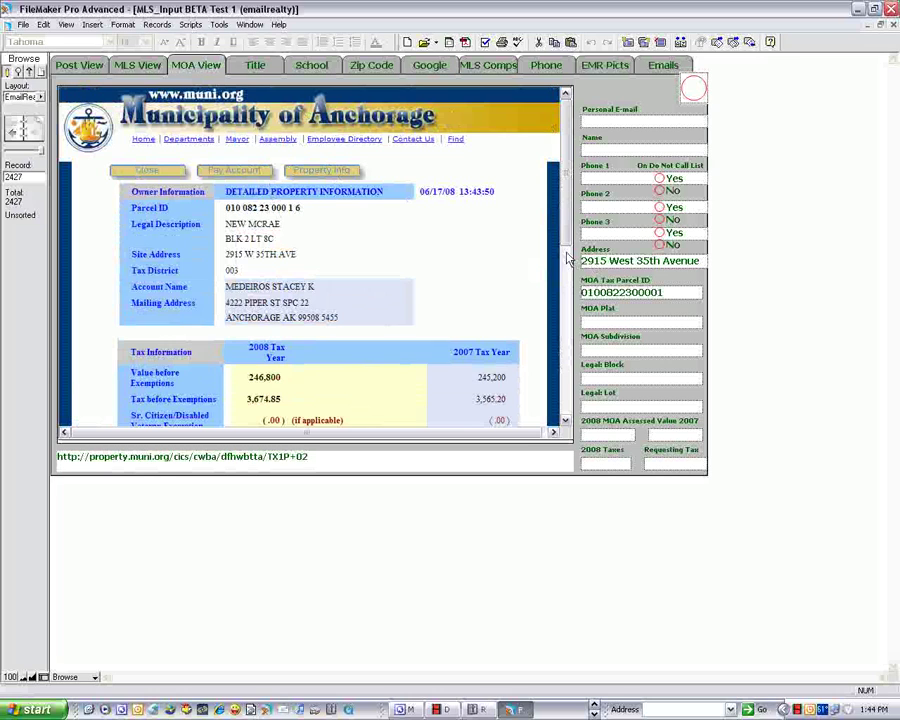
- Open the parcel's property details and pick out legal block 2 and lot 8C against recorder documents
left_click(323, 174)
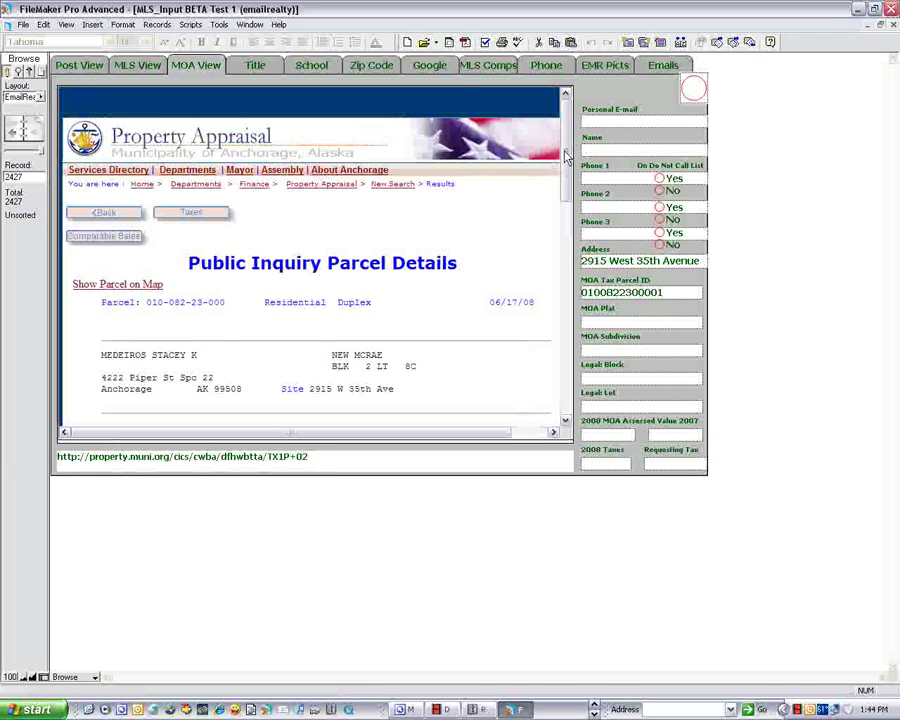
scroll(565, 157, "down", 3)
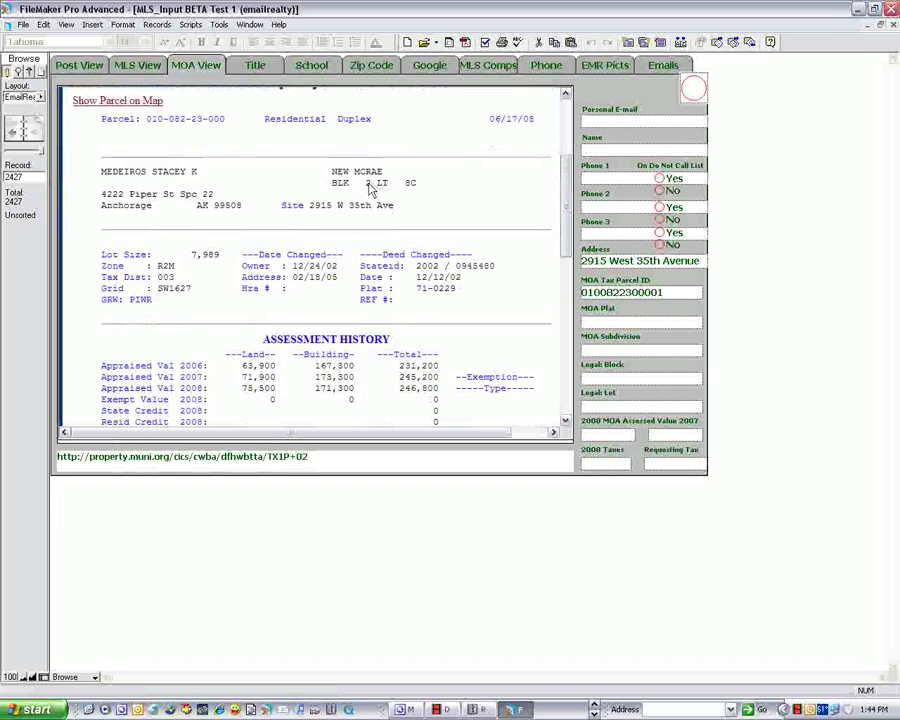
double_click(368, 184)
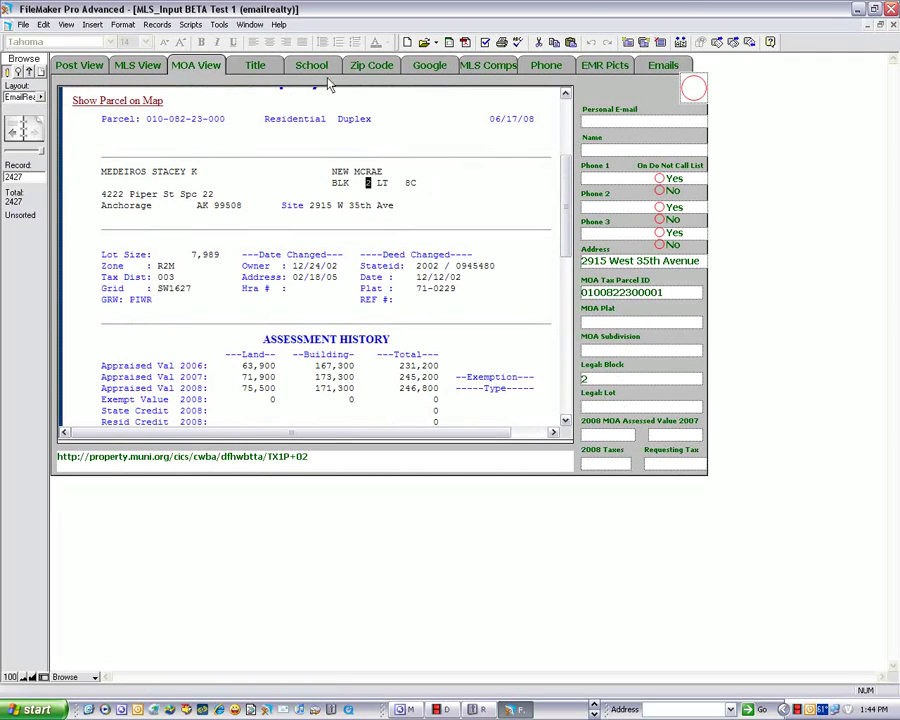
left_click(252, 66)
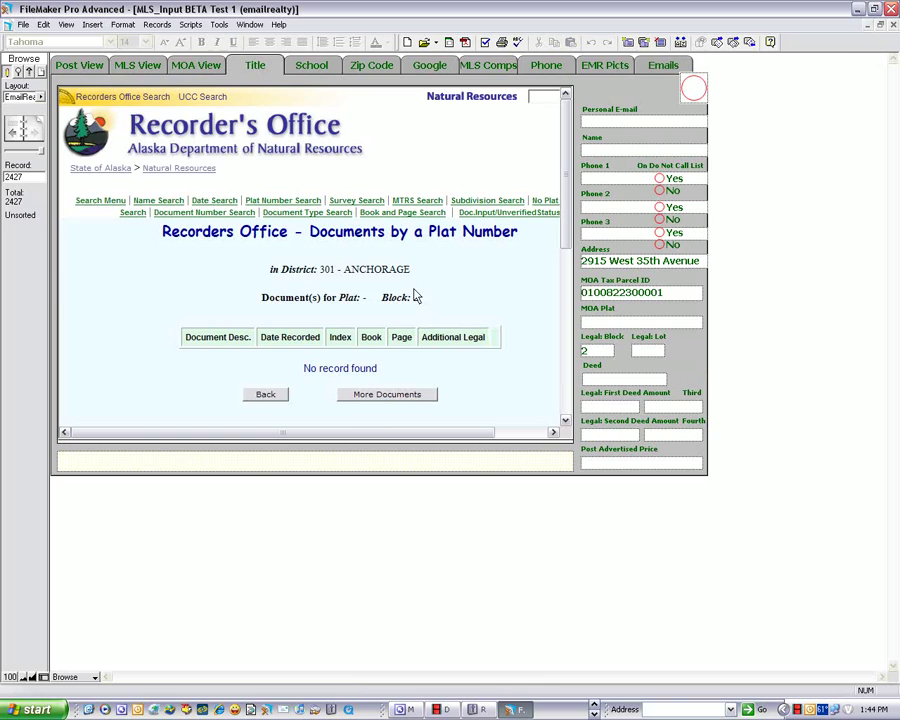
left_click(207, 68)
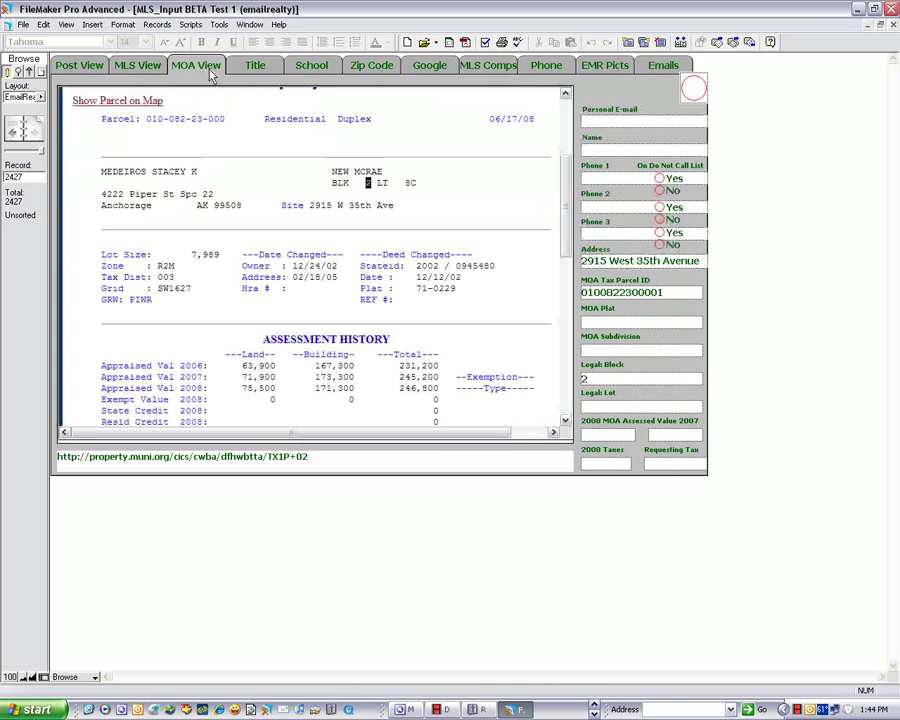
double_click(410, 183)
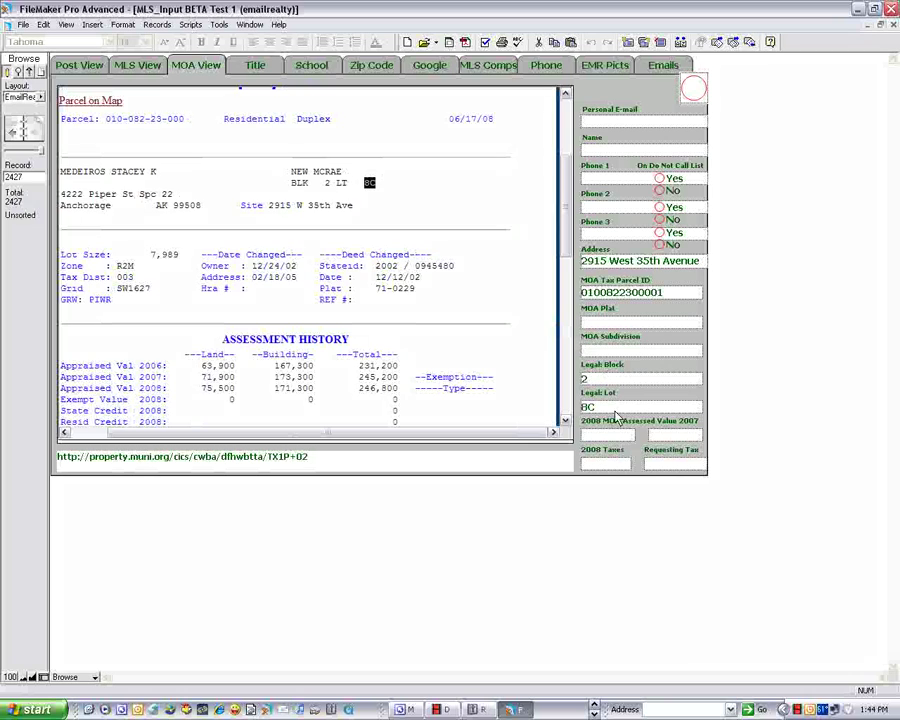
left_click(255, 65)
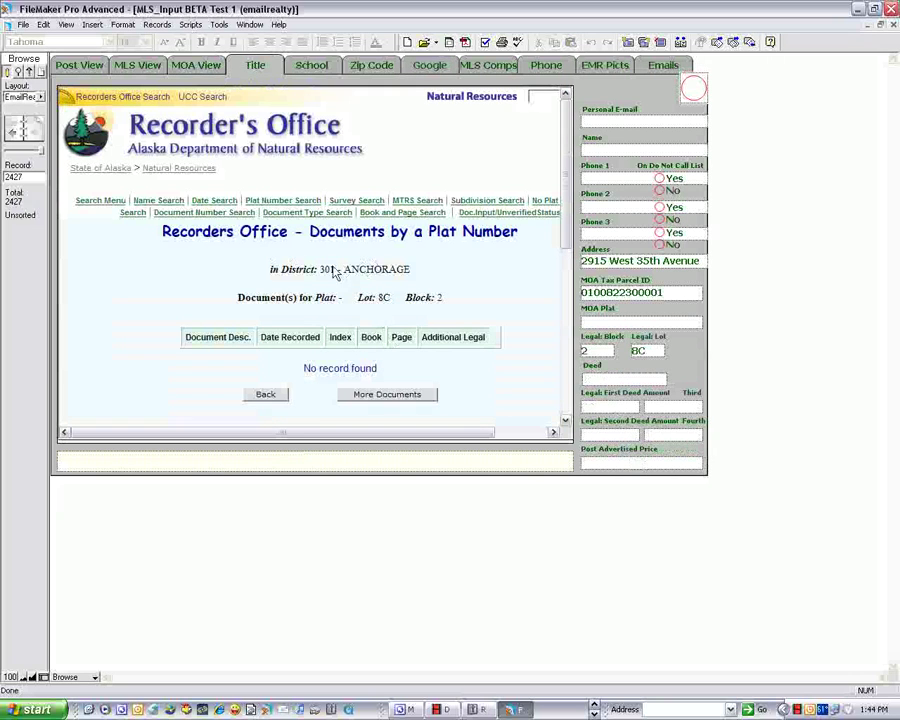
left_click(196, 66)
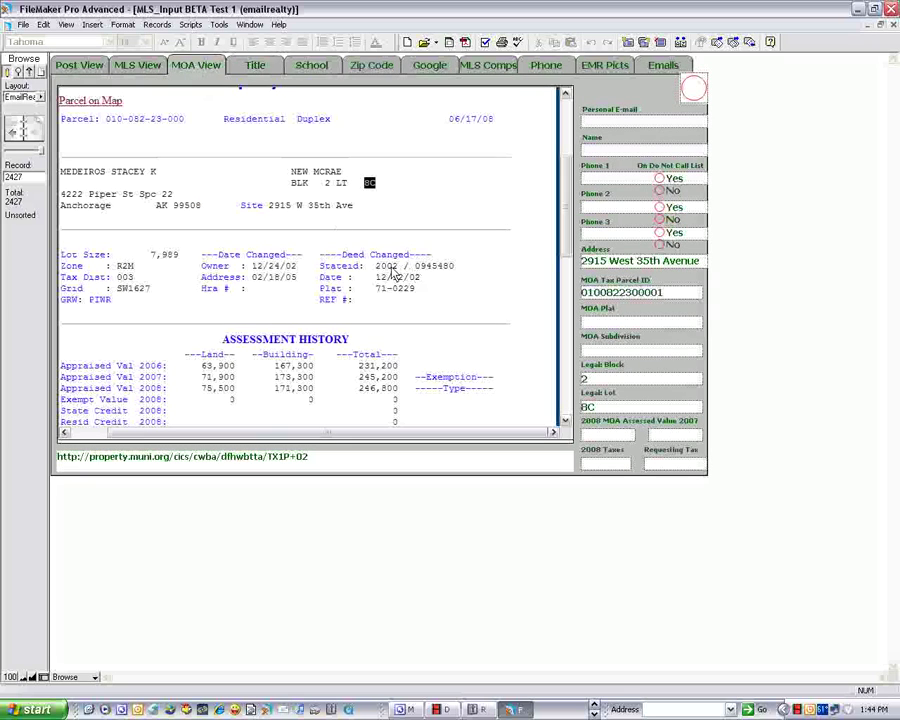
- Enter MOA Plat 71-0229 and MOA Subdivision NEW MCRAE from the parcel page
left_click_drag(412, 290, 386, 300)
key("ctrl+c")
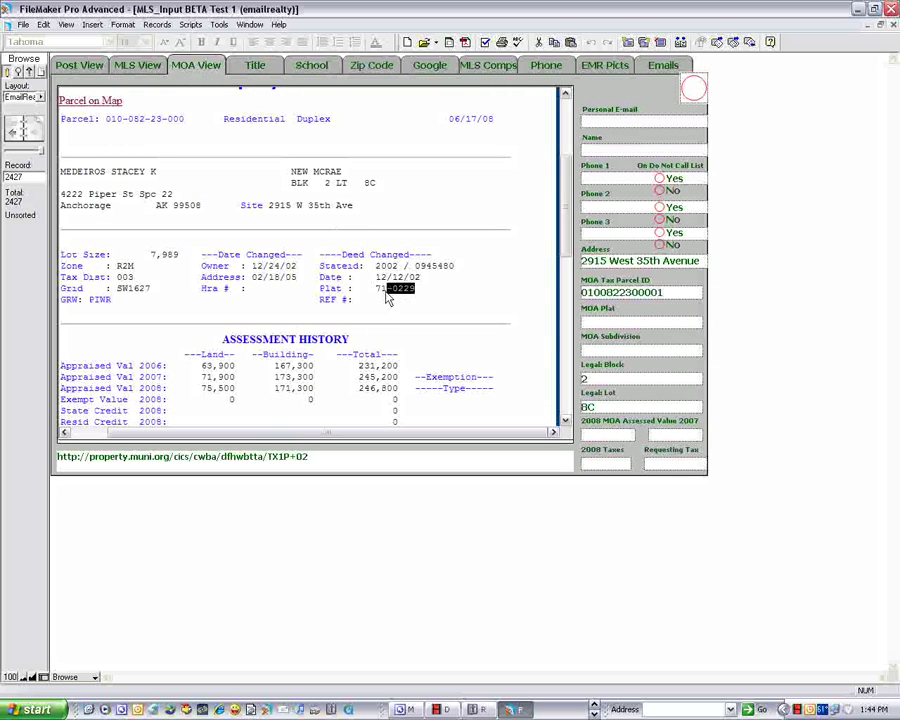
left_click(610, 355)
key("ctrl+v")
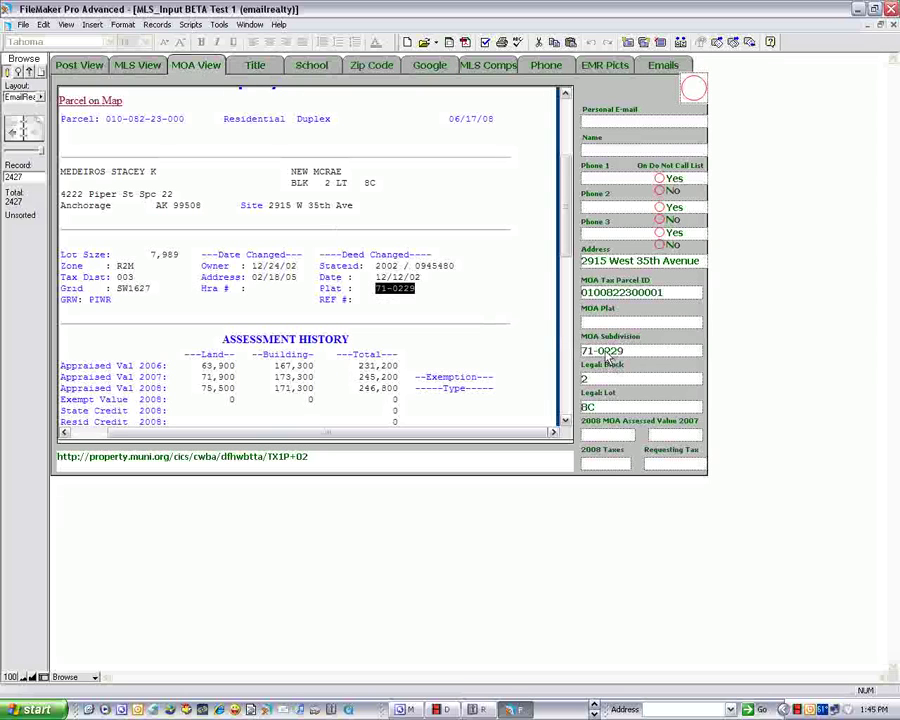
left_click(257, 66)
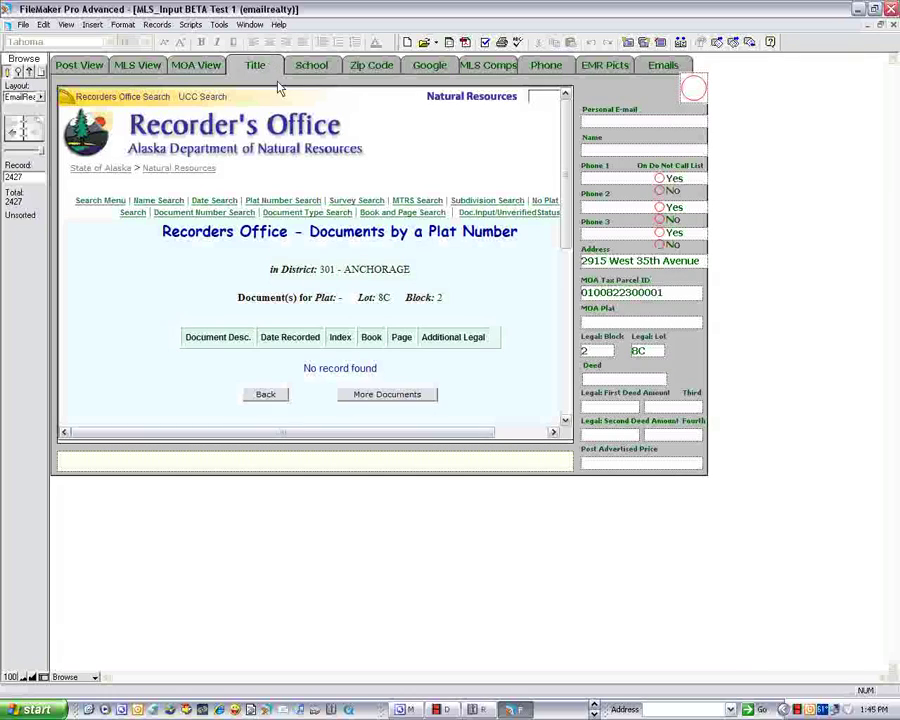
left_click(195, 65)
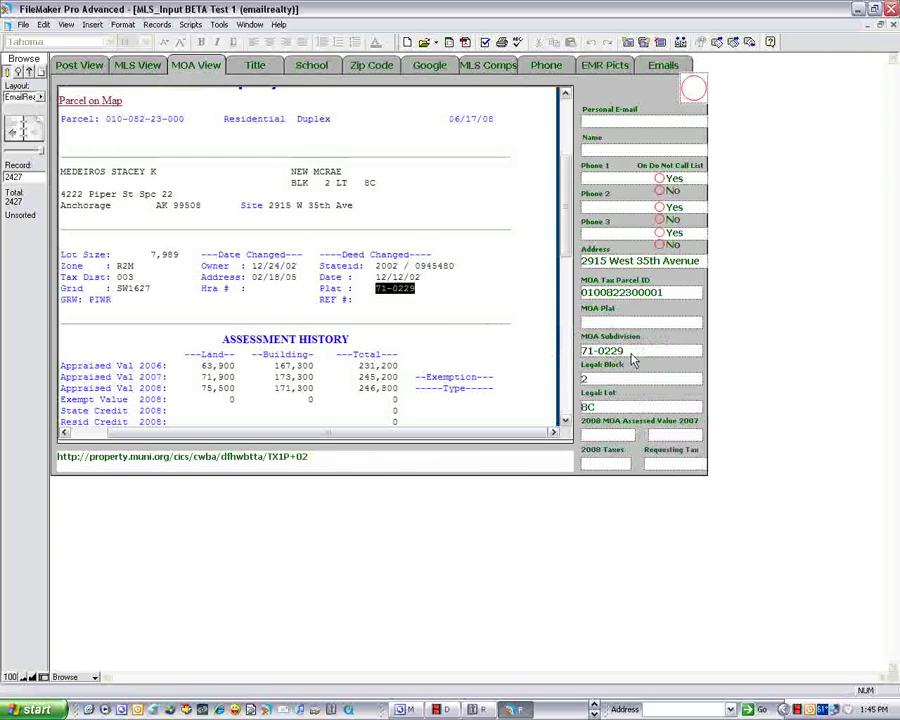
left_click(591, 356)
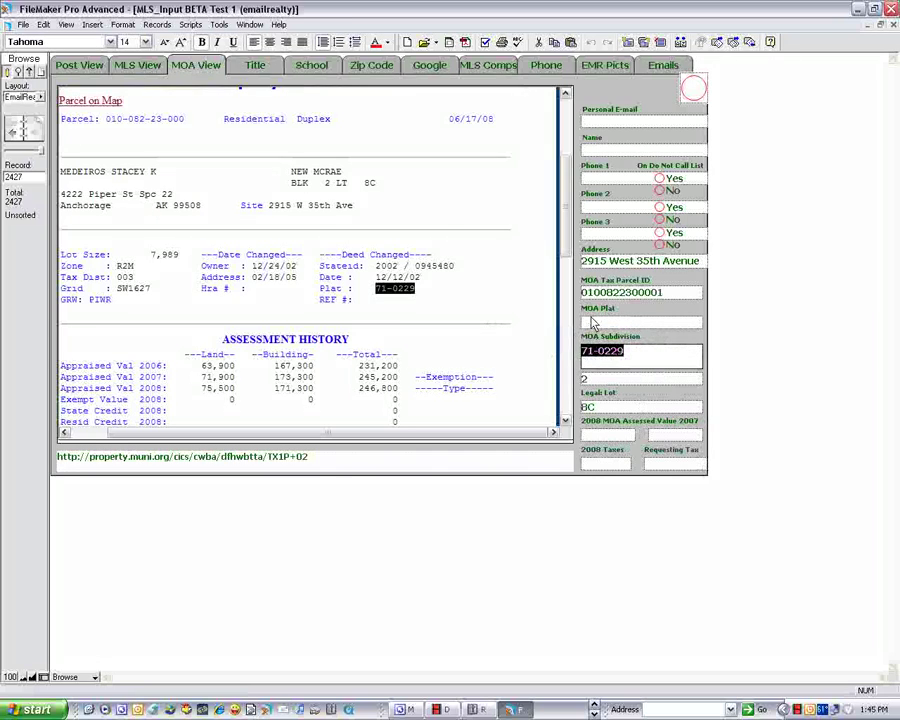
left_click(544, 356)
left_click(630, 356)
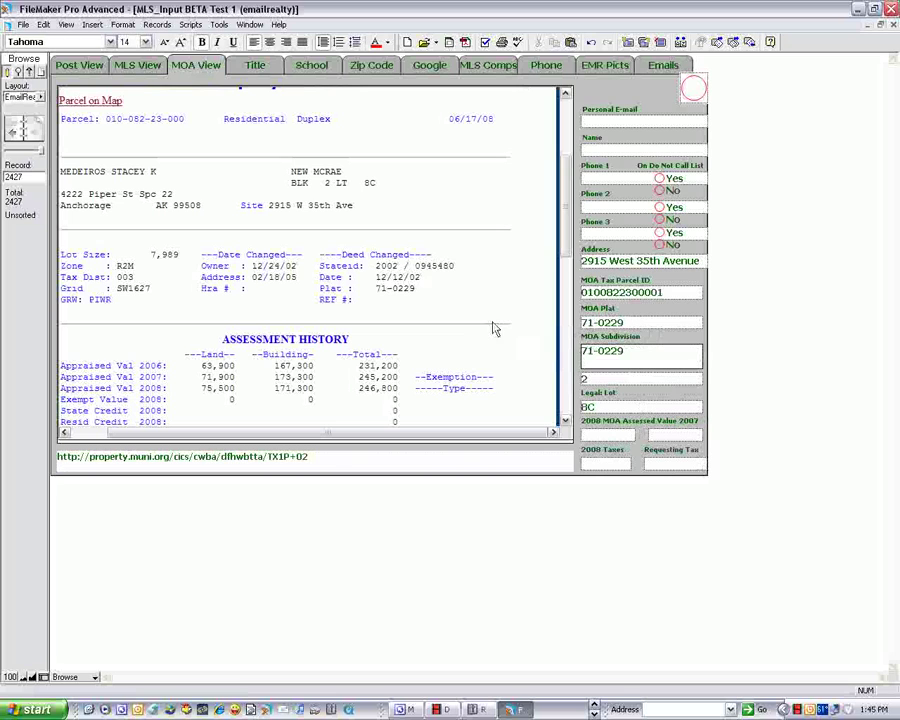
left_click_drag(348, 178, 551, 354)
key("BackSpace")
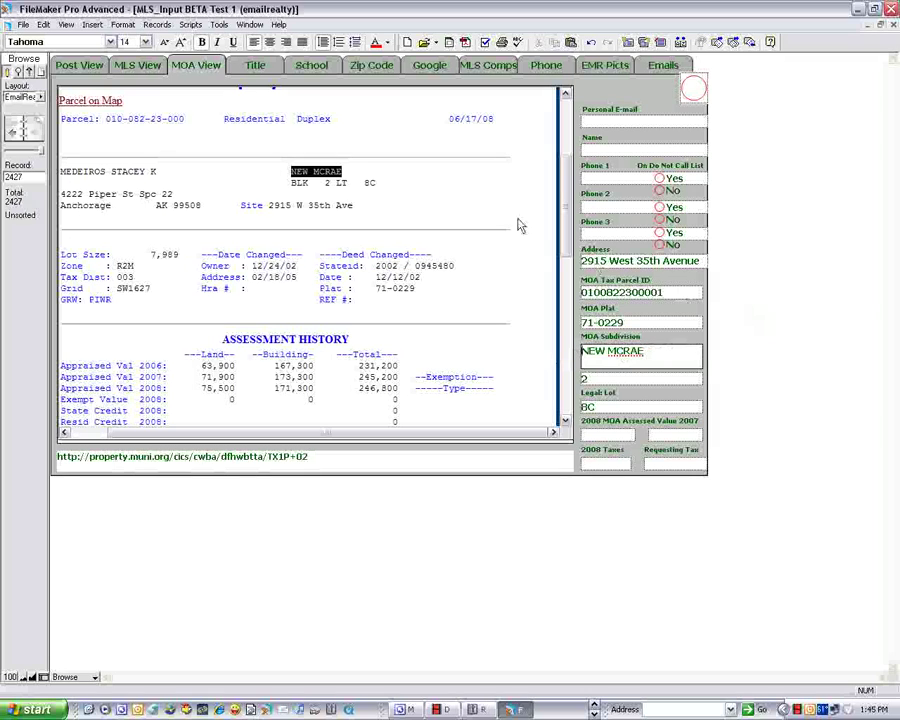
- List the recorder's documents for plat 71-229, loading more entries through the 10/09/2006 termination notice
left_click(256, 66)
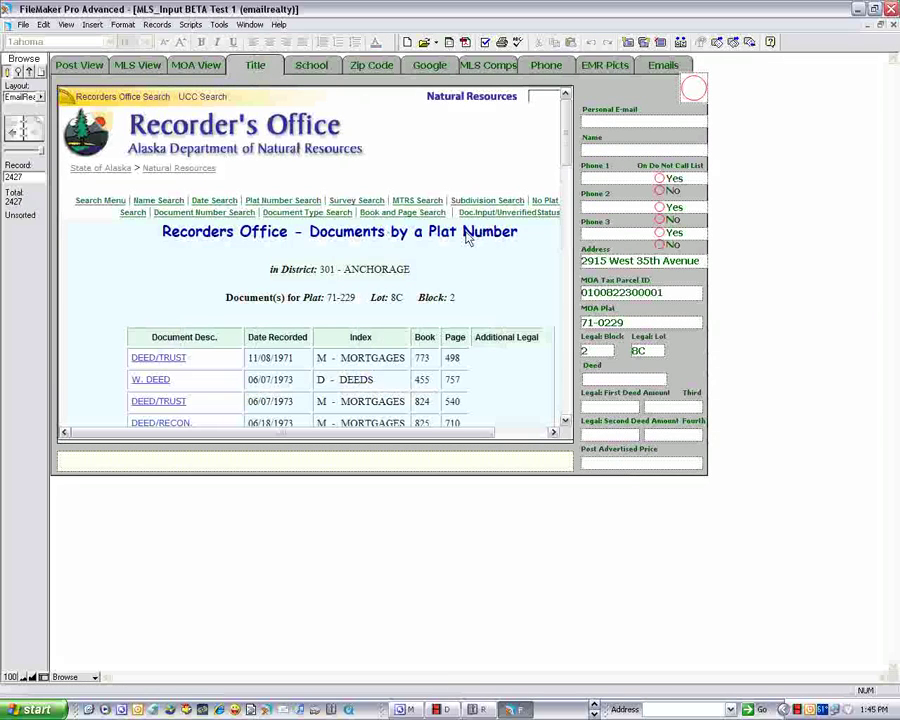
left_click_drag(562, 102, 566, 318)
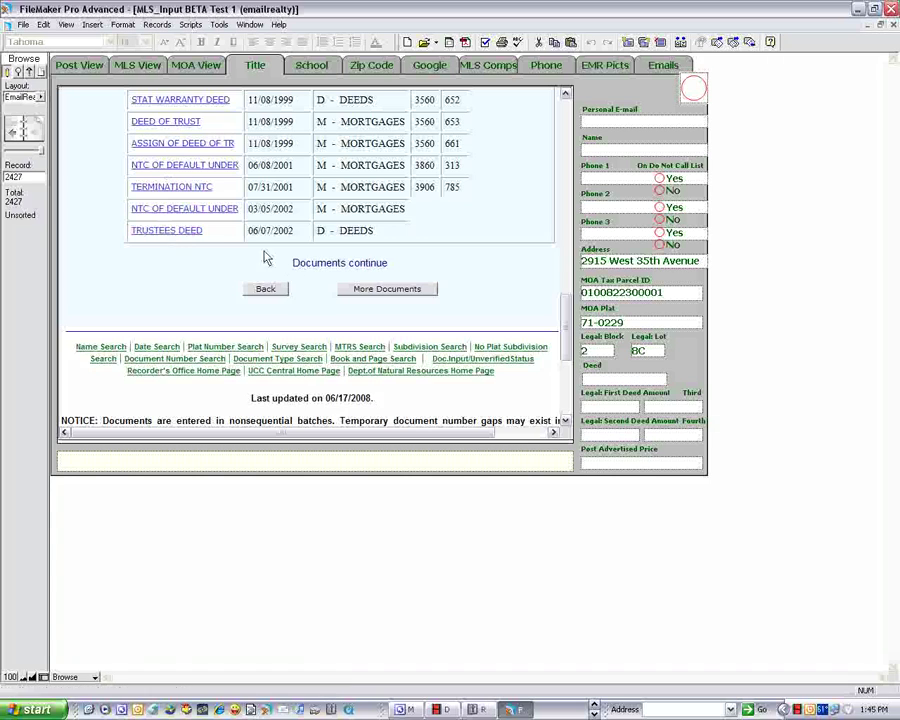
left_click(382, 291)
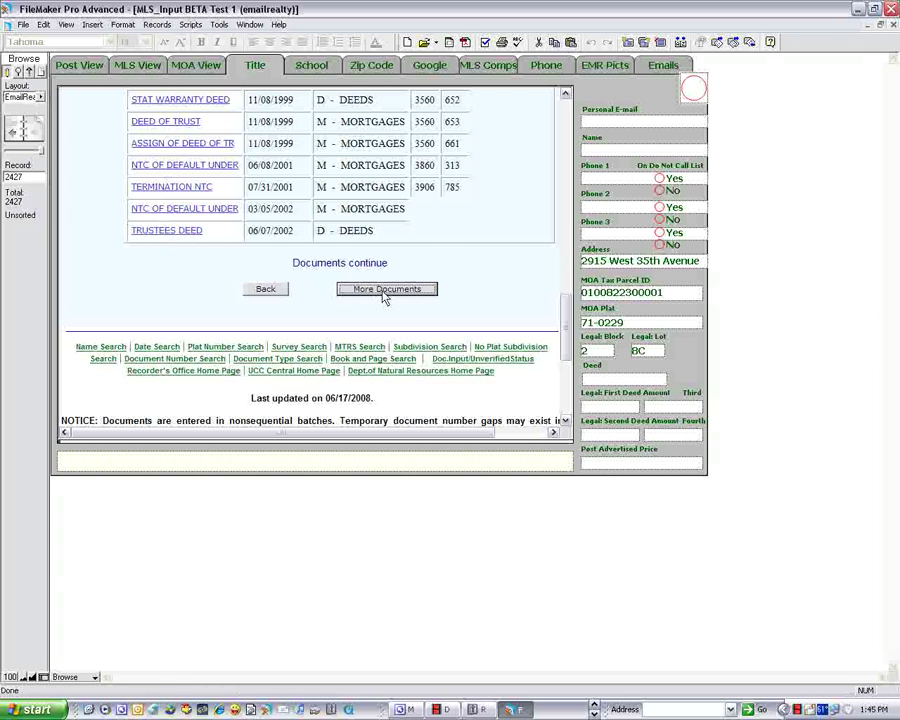
scroll(563, 185, "down", 2)
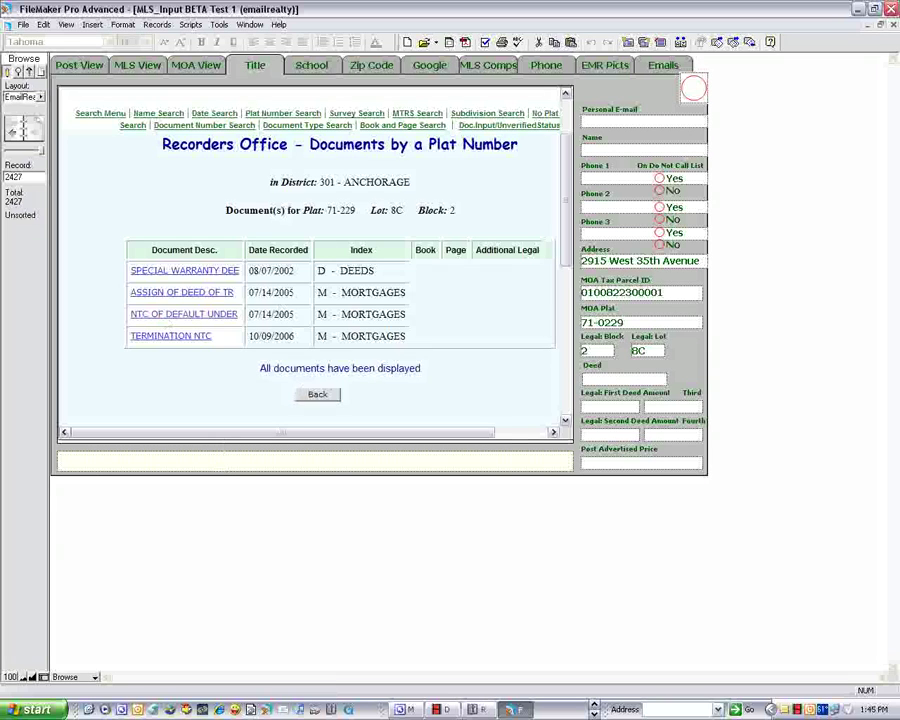
left_click(65, 64)
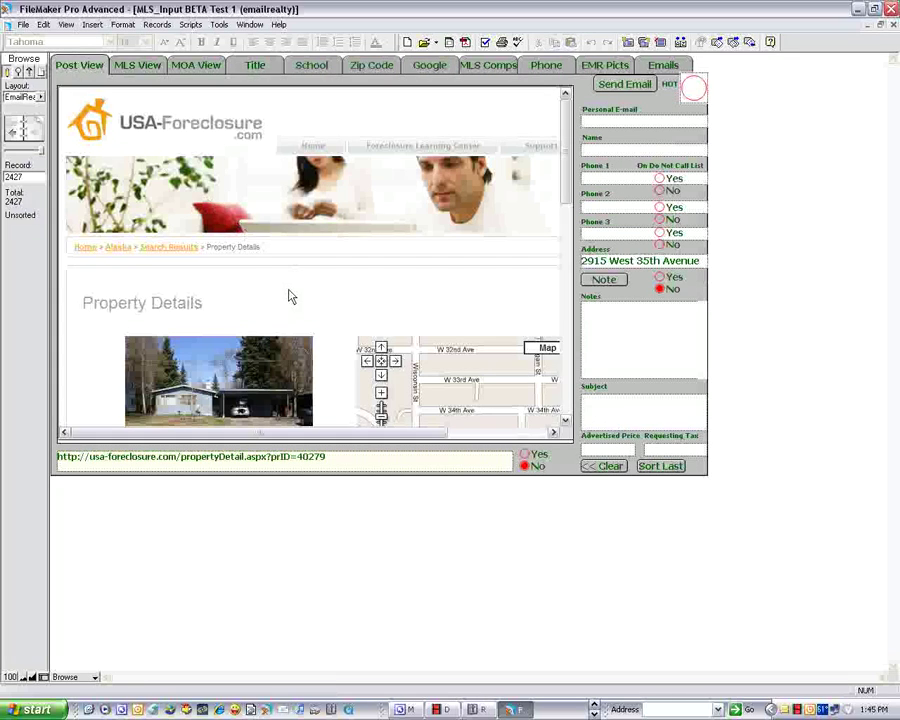
left_click_drag(571, 197, 573, 335)
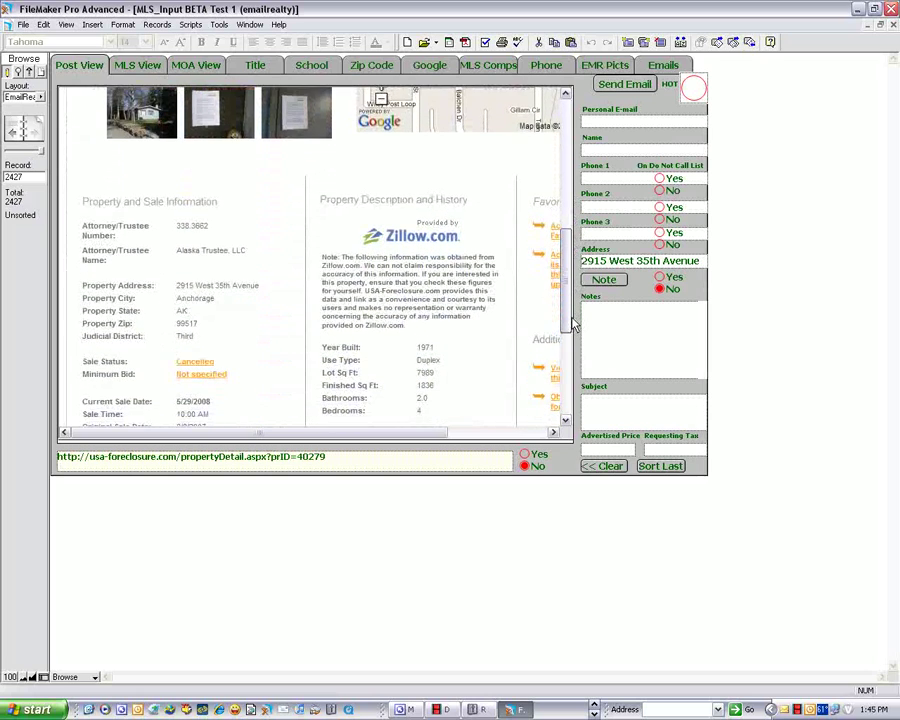
scroll(122, 342, "down", 1)
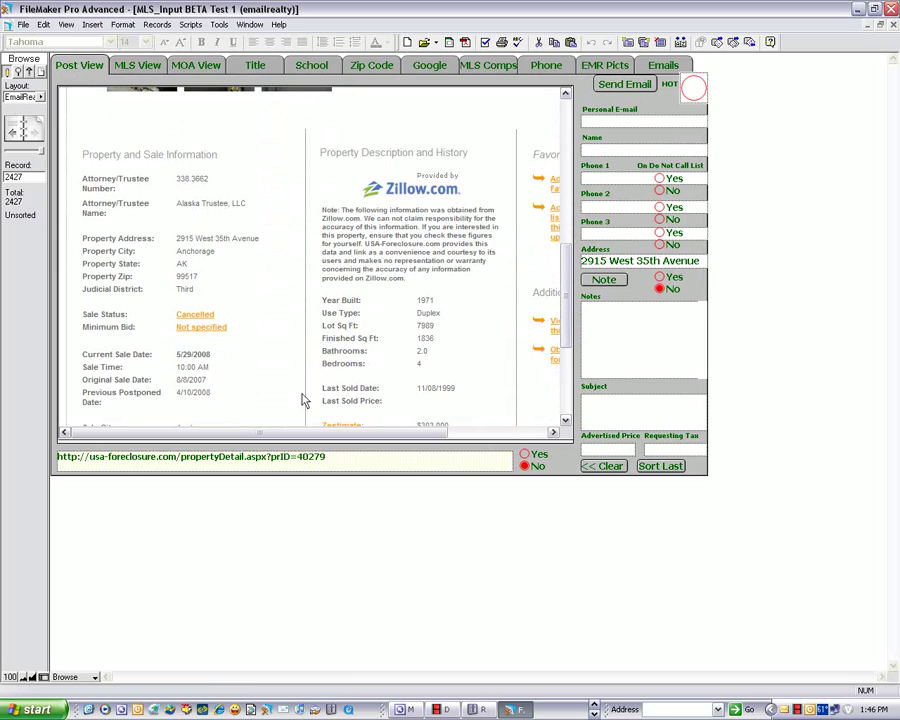
left_click_drag(378, 437, 315, 422)
left_click_drag(569, 317, 570, 160)
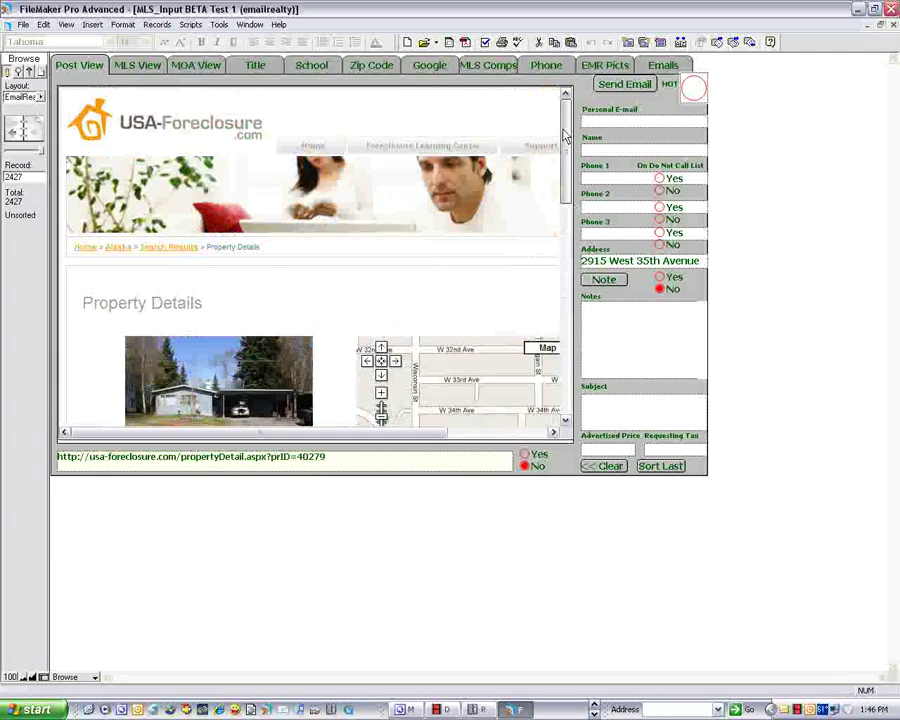
left_click(256, 68)
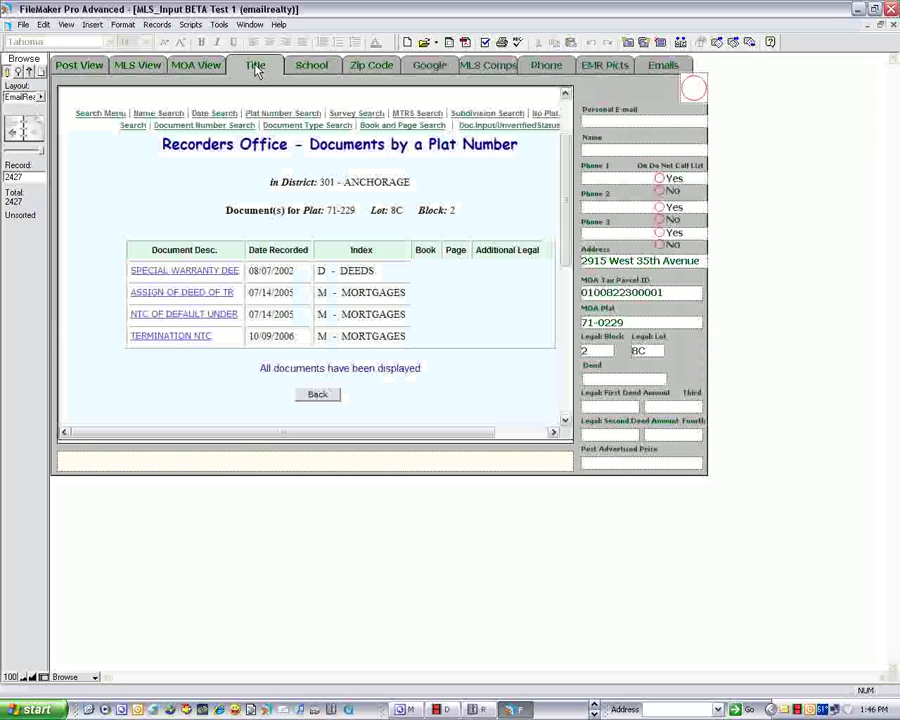
left_click(312, 67)
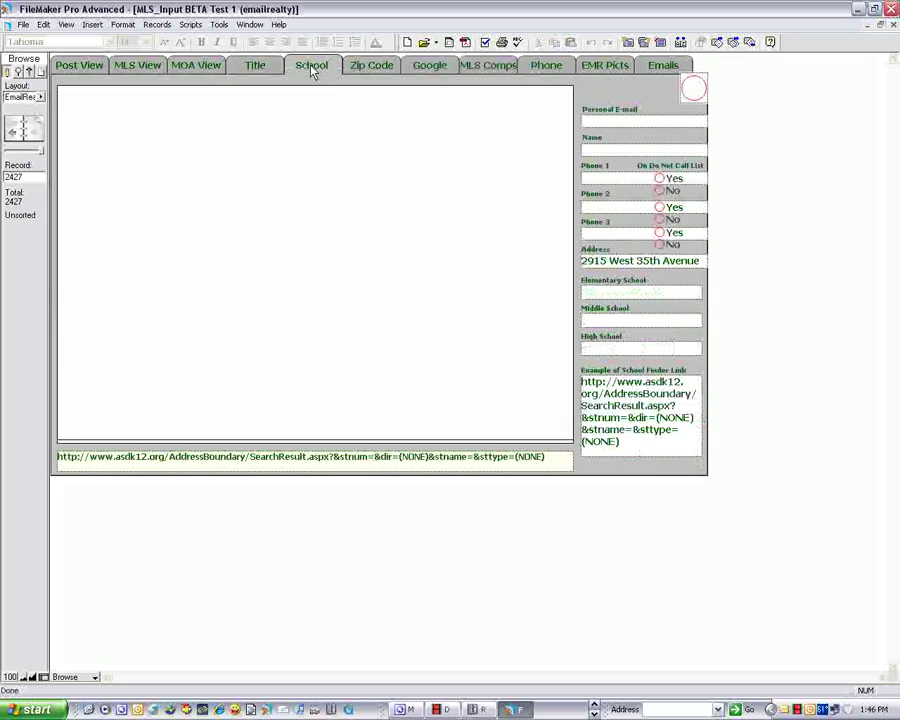
double_click(593, 260)
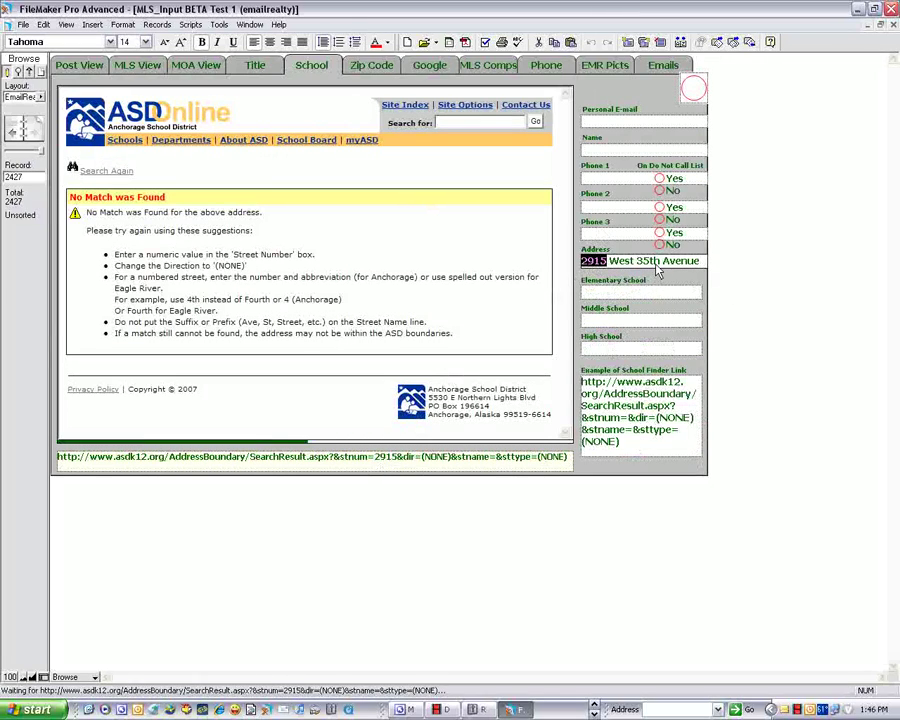
left_click_drag(650, 261, 637, 261)
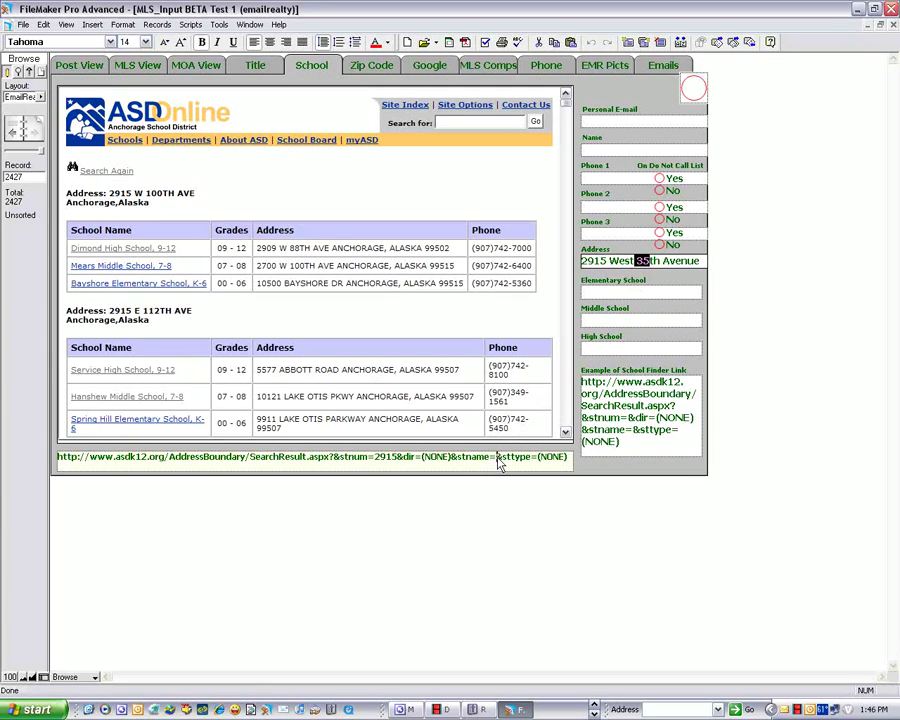
left_click_drag(499, 460, 497, 462)
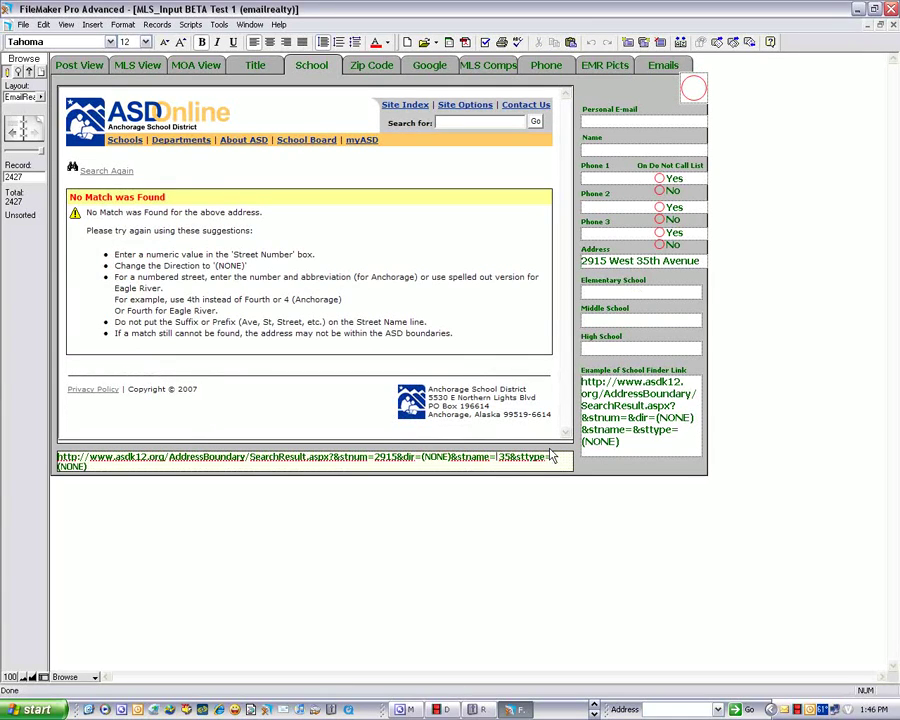
- Fill the school fields with West High School 9-12, Romig Middle School and Lake Hood Elementary
left_click(529, 545)
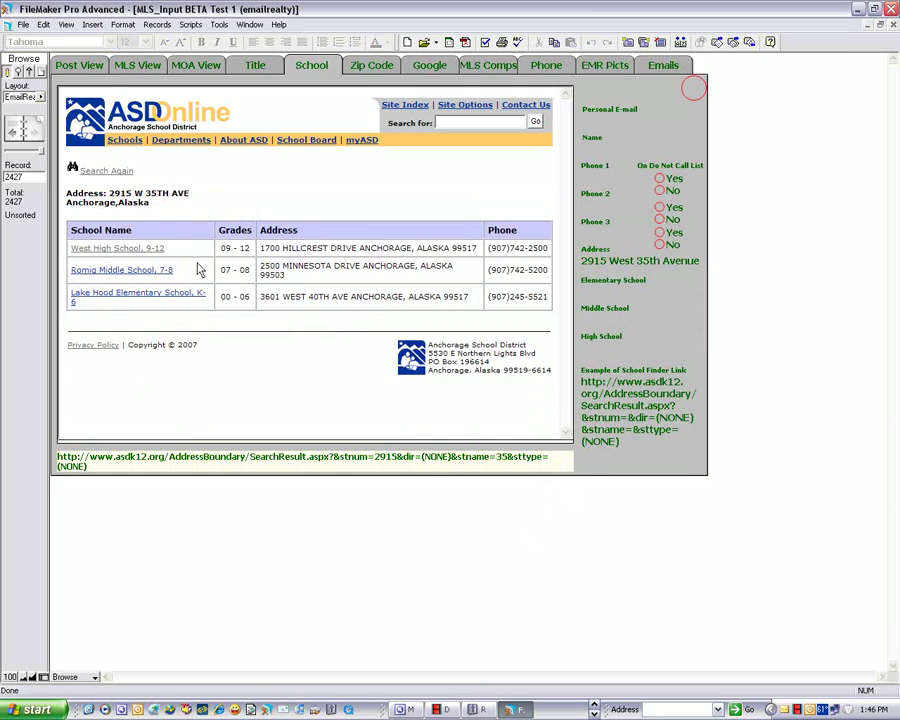
left_click_drag(167, 248, 76, 253)
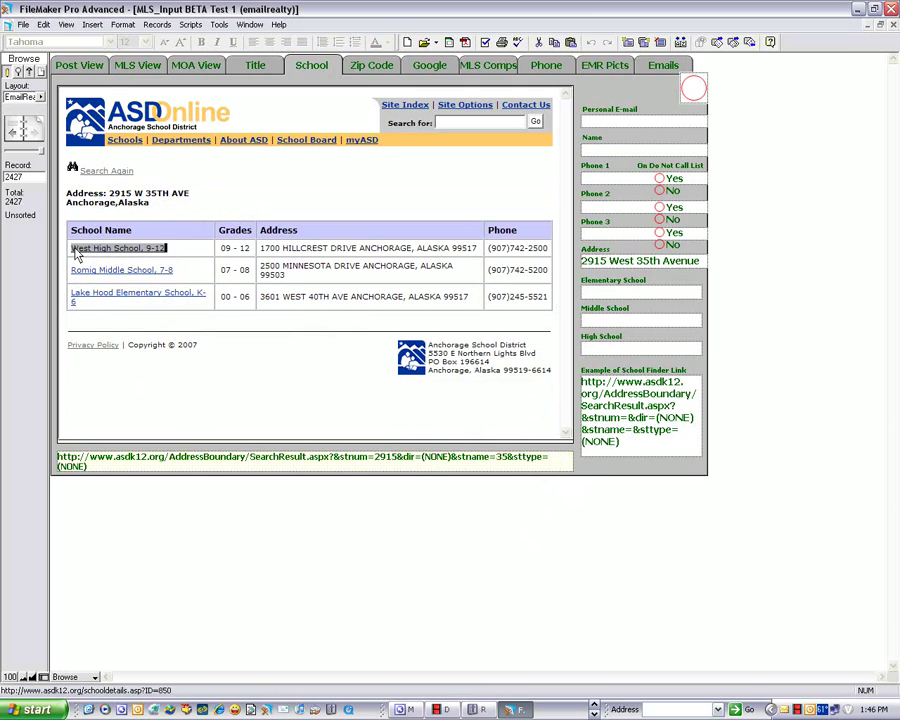
left_click_drag(637, 352, 636, 345)
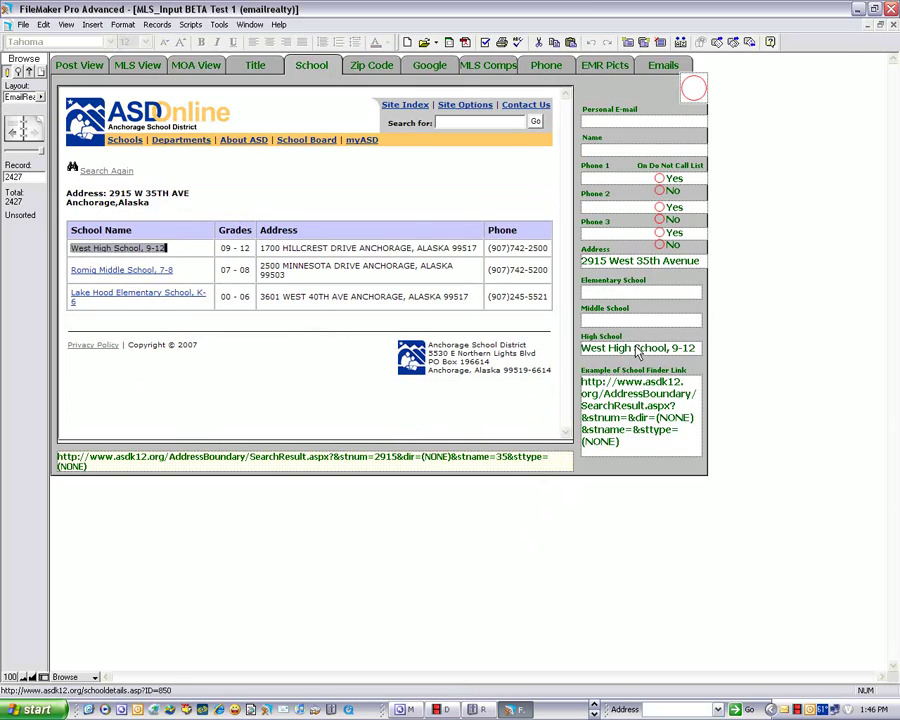
left_click_drag(174, 270, 629, 322)
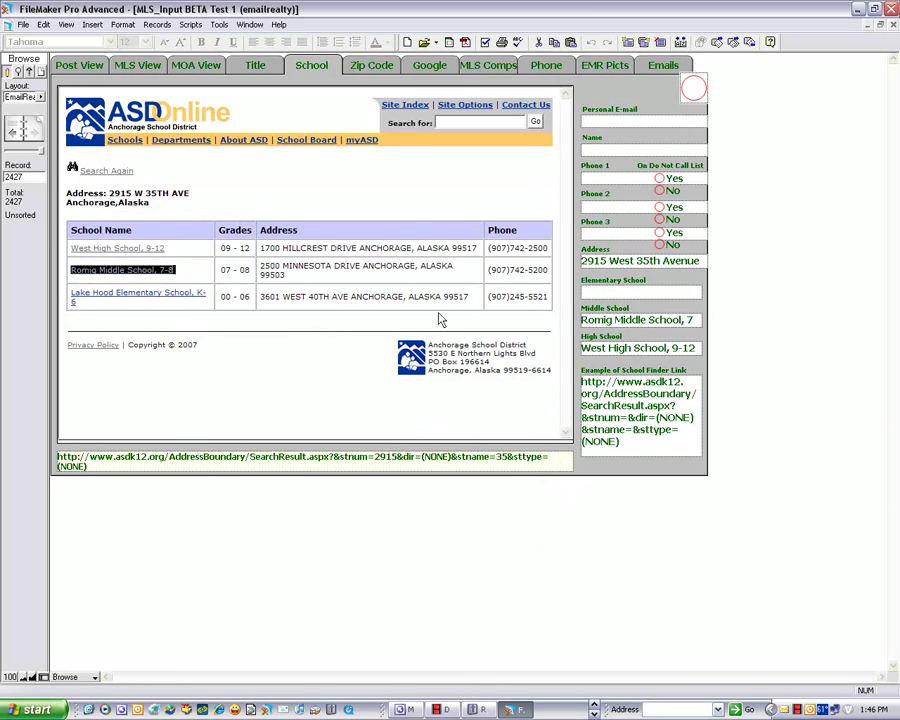
left_click(93, 308)
left_click_drag(206, 293, 620, 293)
left_click(230, 376)
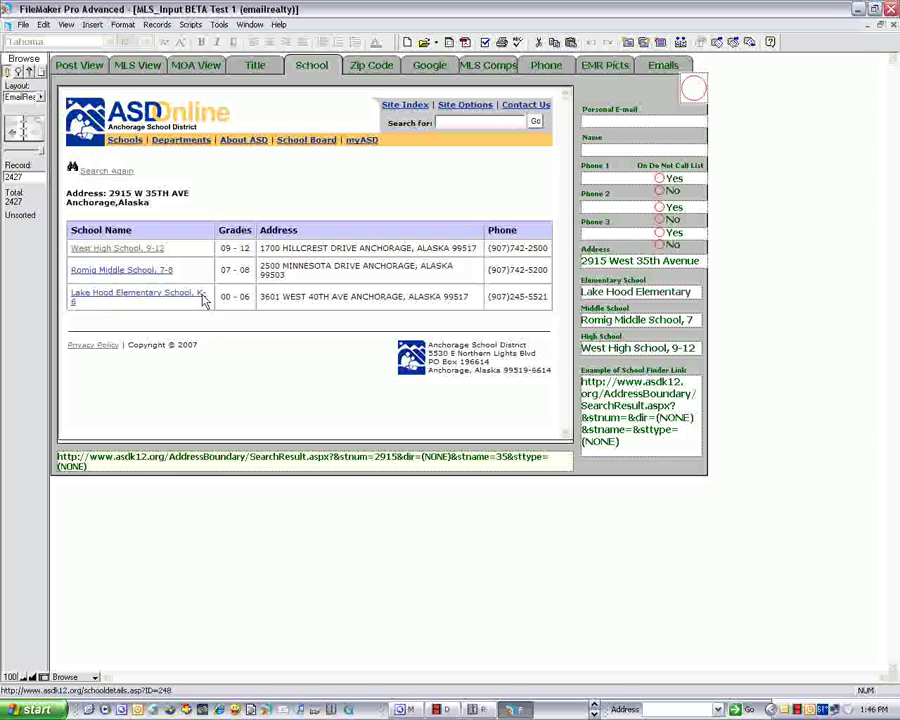
- Open the Romig Middle School, 7-8 details page and scroll through it
left_click(115, 277)
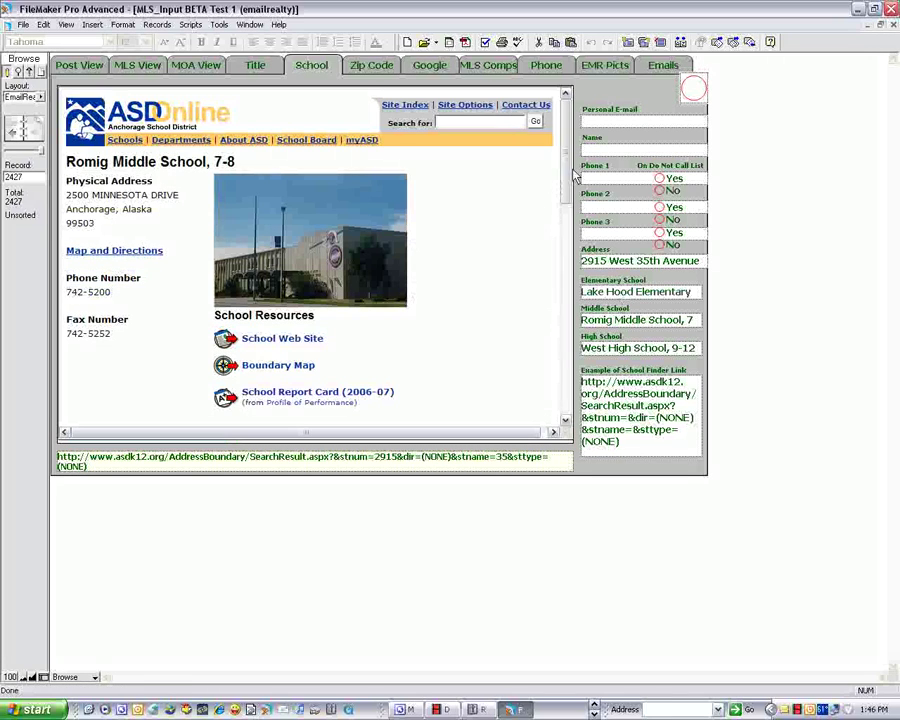
left_click_drag(563, 184, 574, 402)
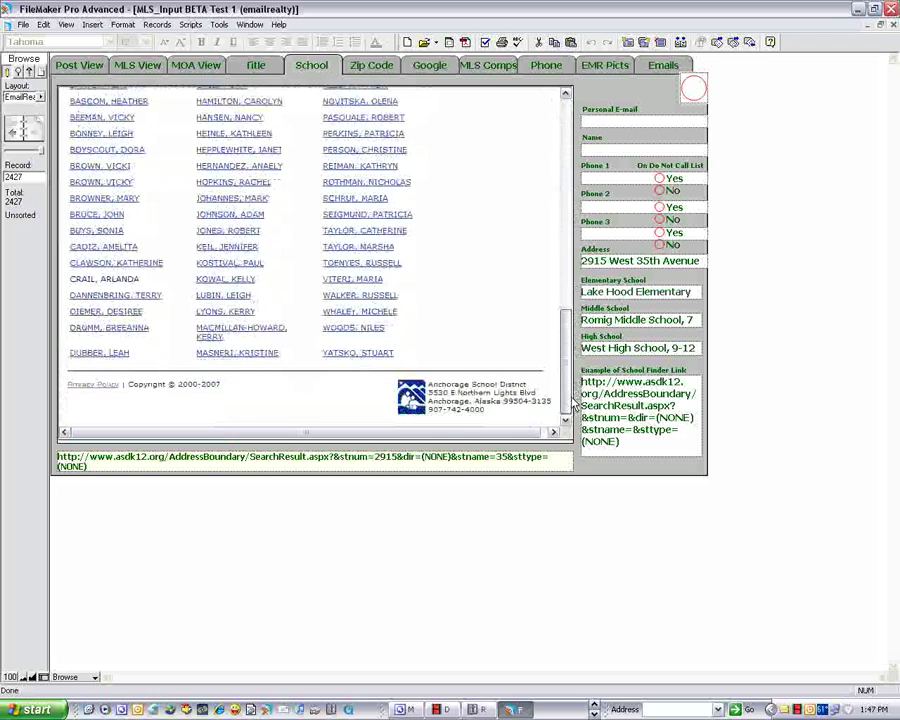
scroll(260, 160, "up", 15)
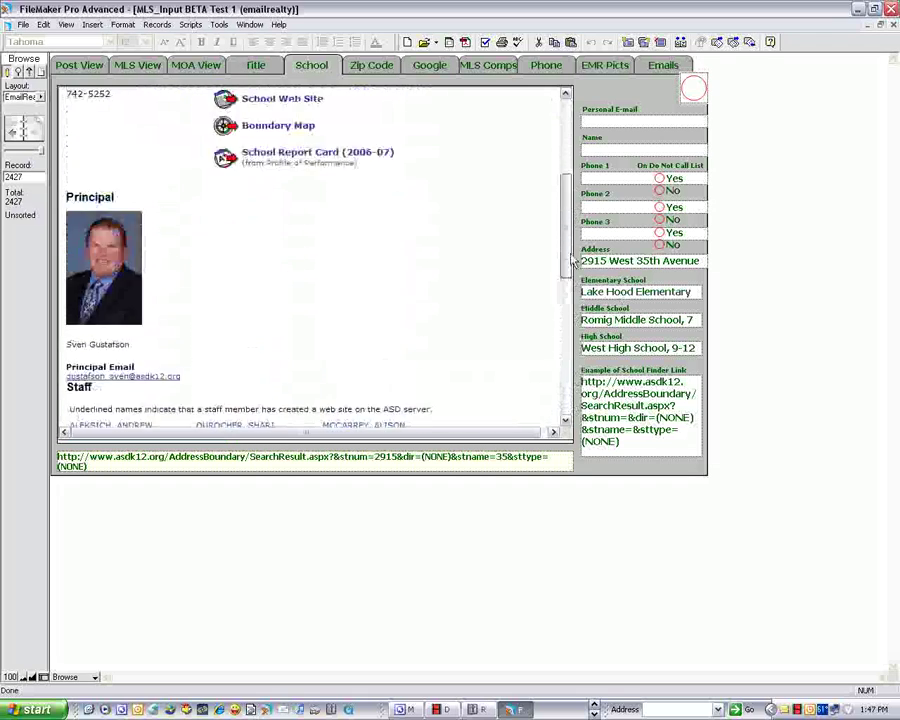
left_click(378, 69)
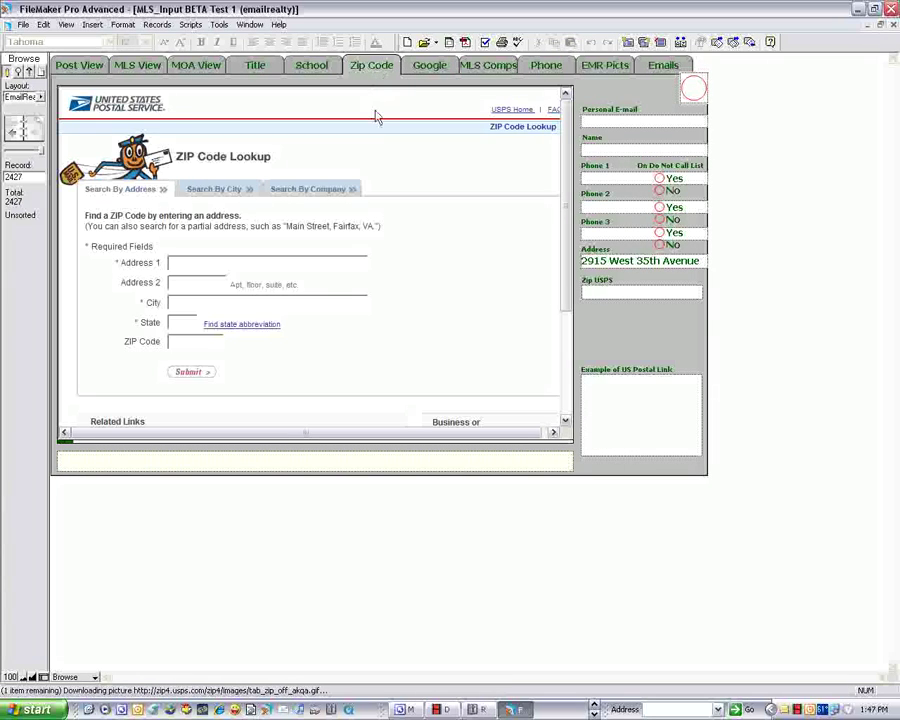
left_click(600, 261)
double_click(594, 261)
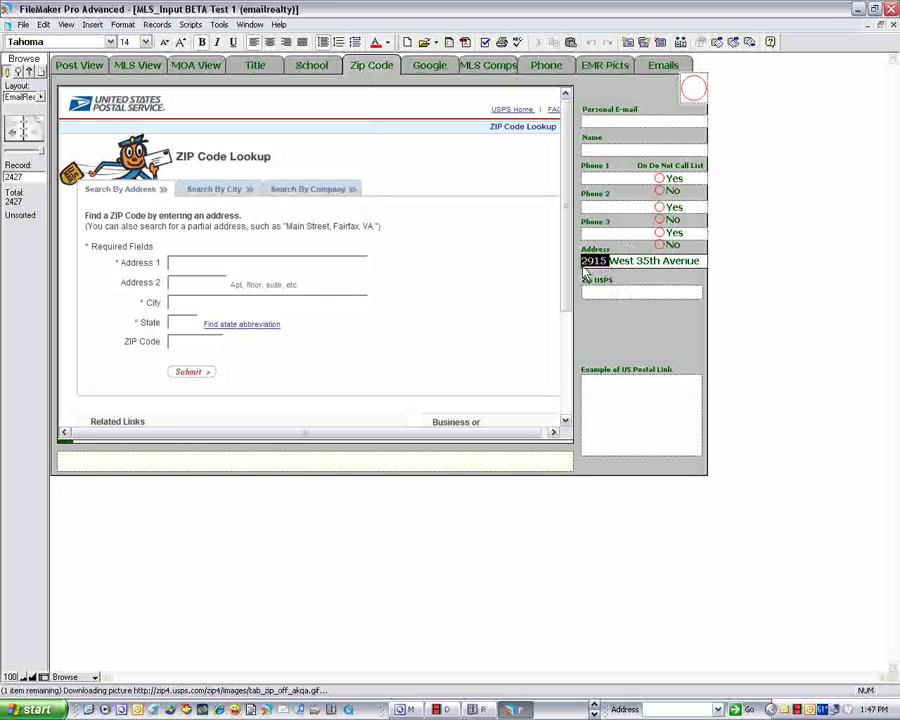
left_click(641, 335)
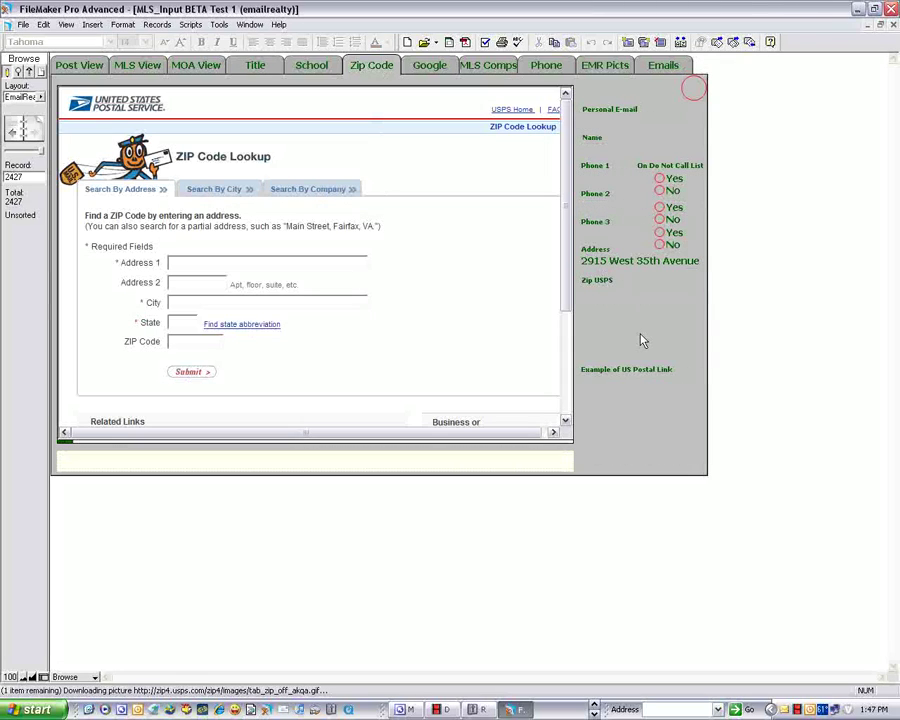
left_click(430, 66)
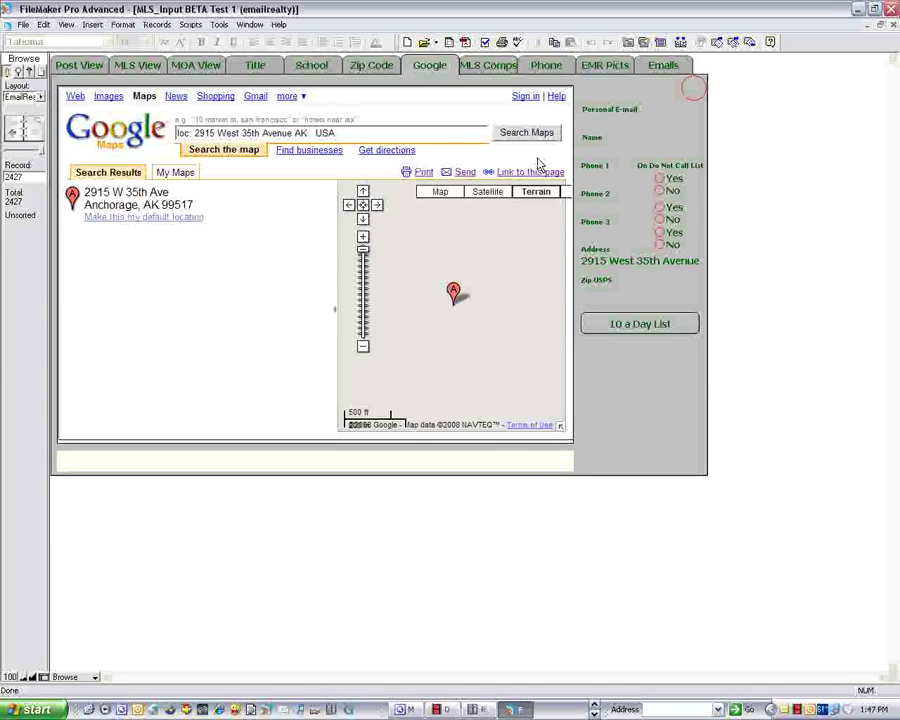
left_click(336, 313)
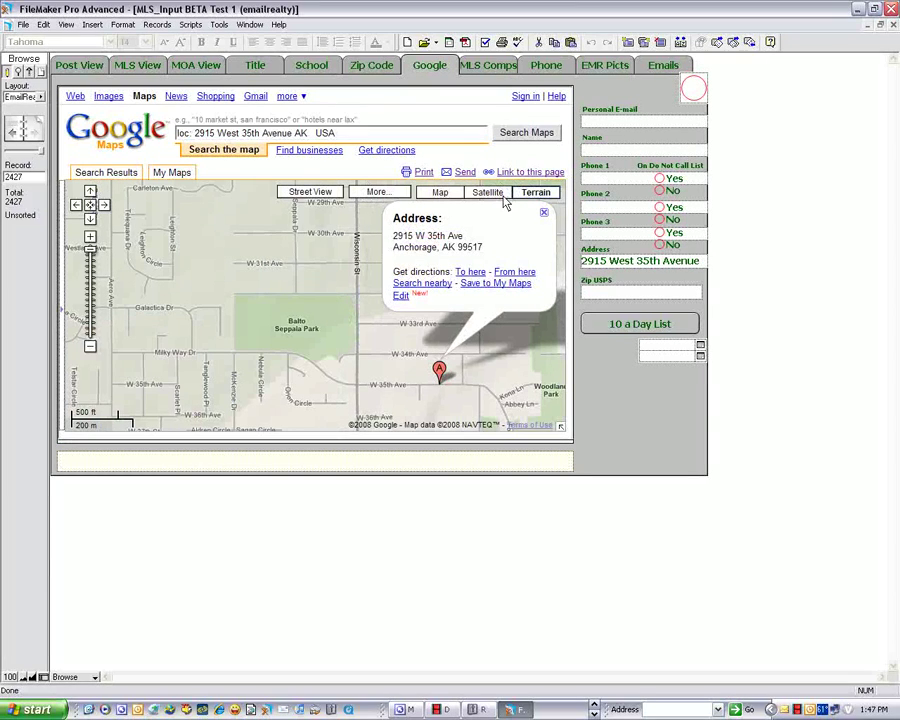
left_click(311, 192)
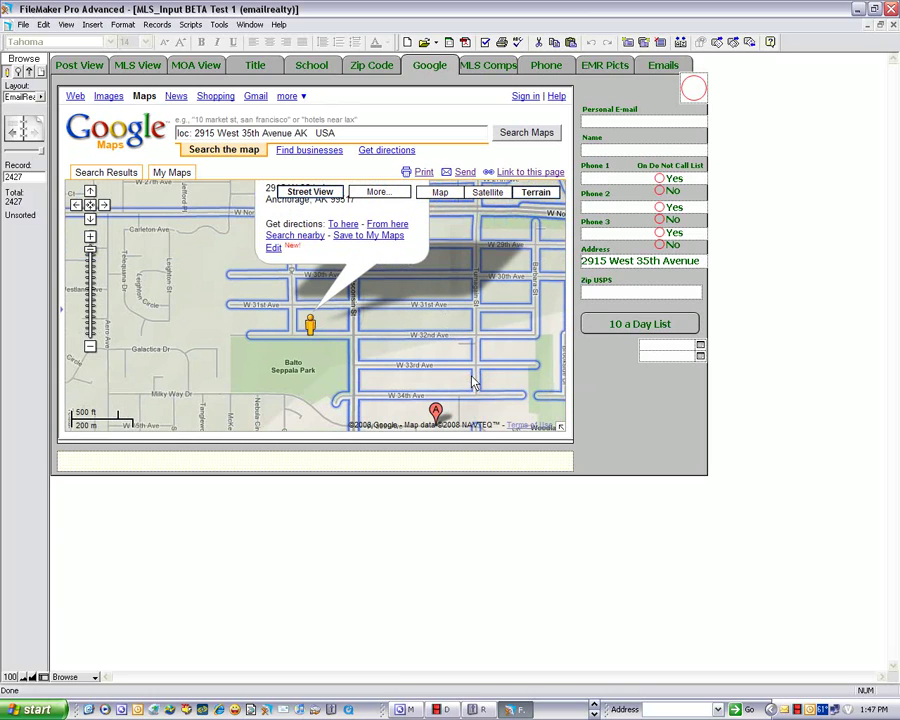
scroll(463, 335, "down", 2)
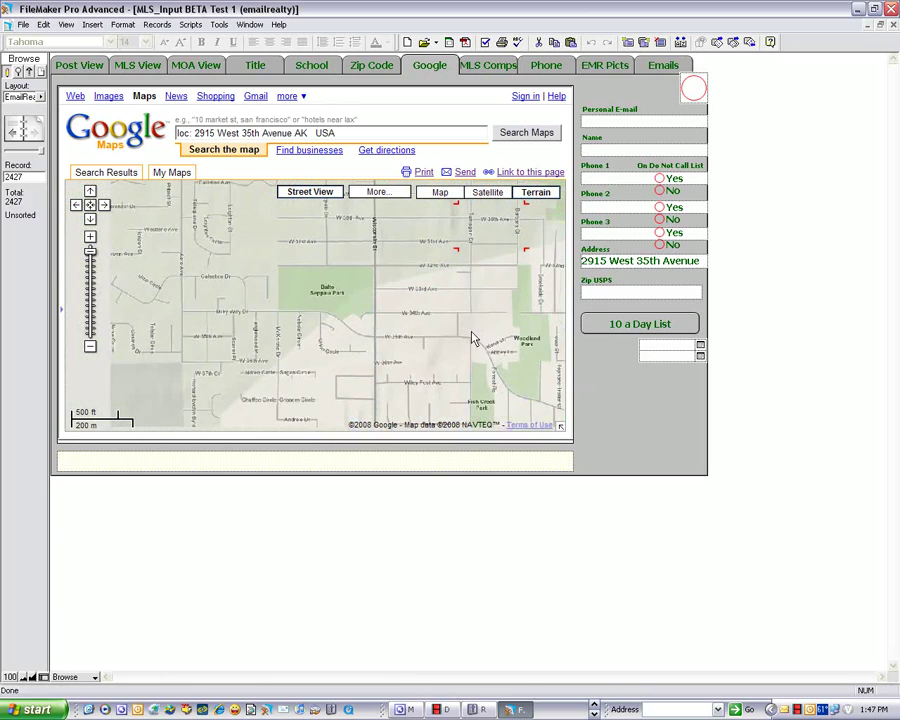
scroll(392, 318, "up", 1)
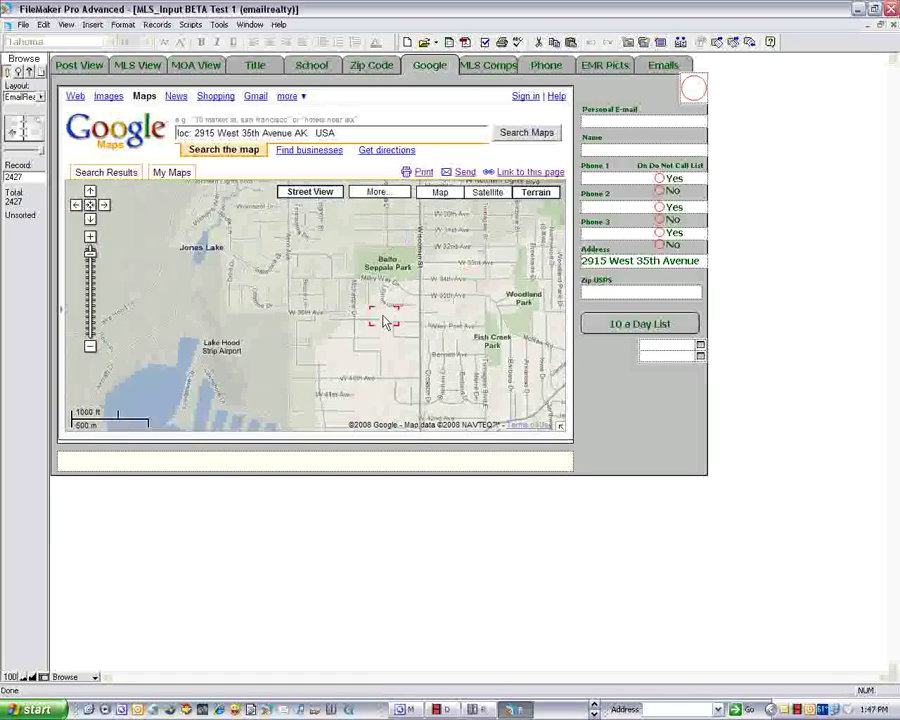